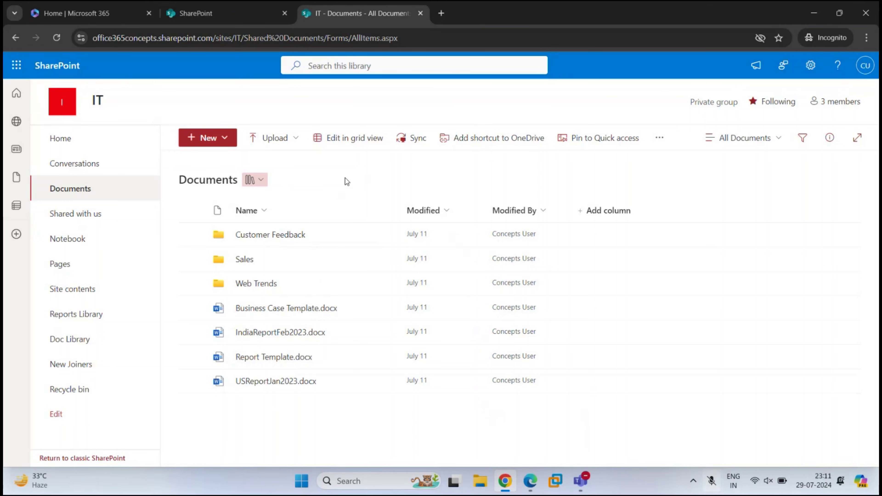
right_click(293, 309)
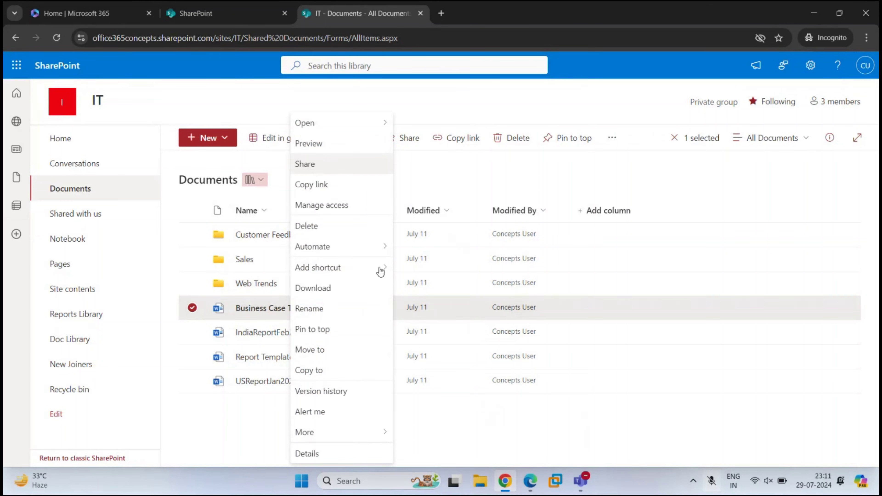
click(477, 410)
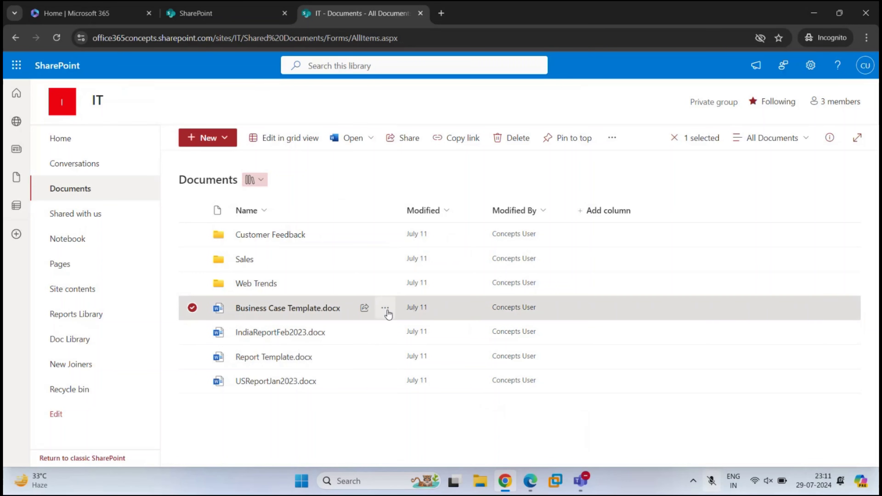
mouse_move(327, 313)
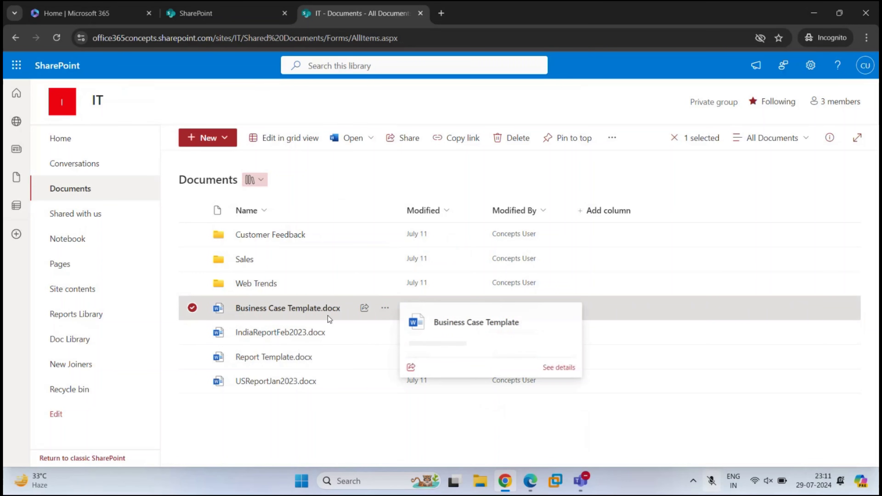
click(385, 309)
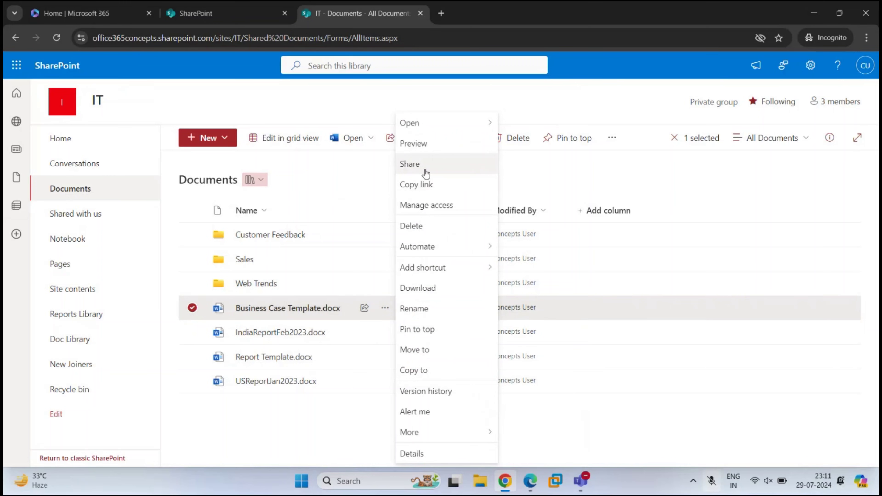
click(347, 410)
click(349, 402)
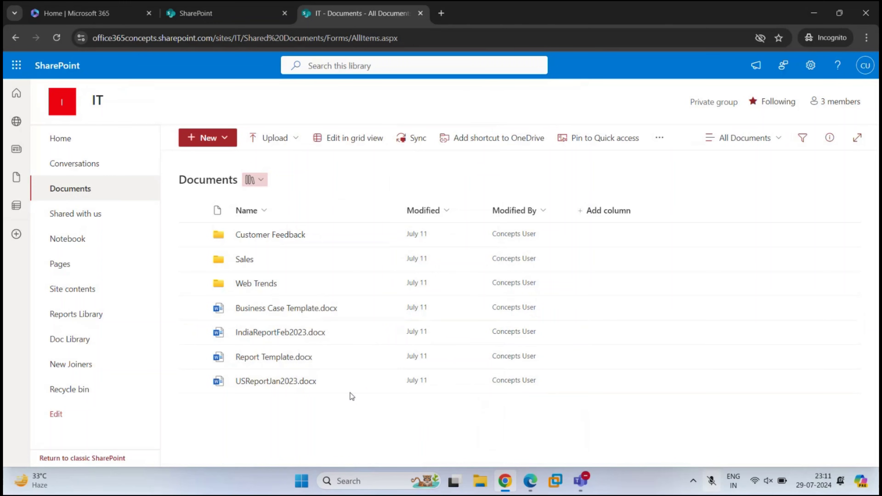
Start sharing Business Case Template.docx and add the colleague, found by name, and Team1 as recipients.
mouse_move(288, 313)
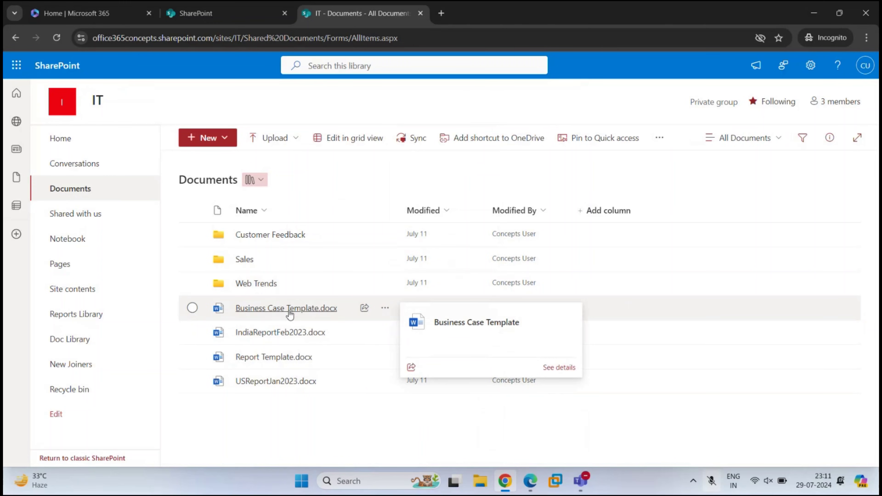
click(365, 309)
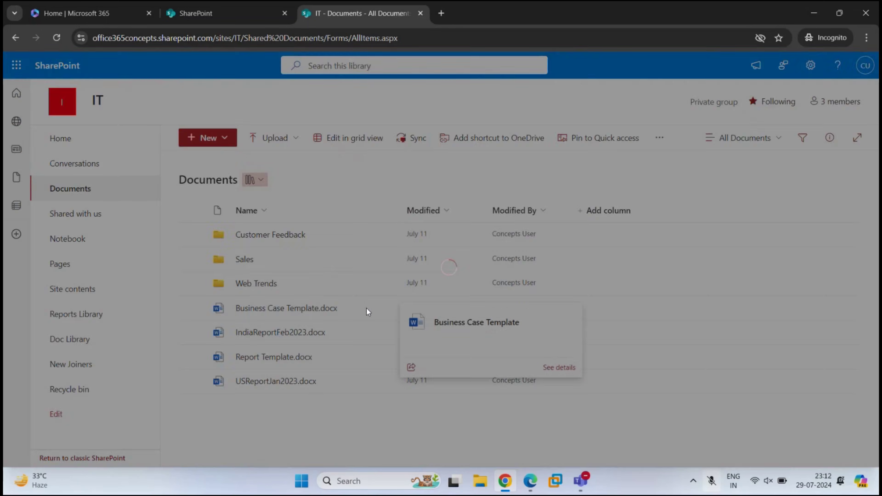
drag(354, 195, 465, 195)
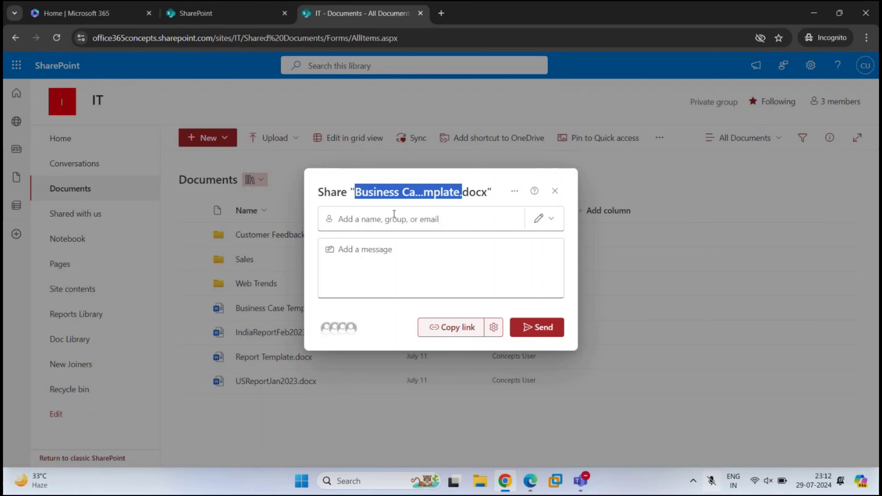
click(384, 215)
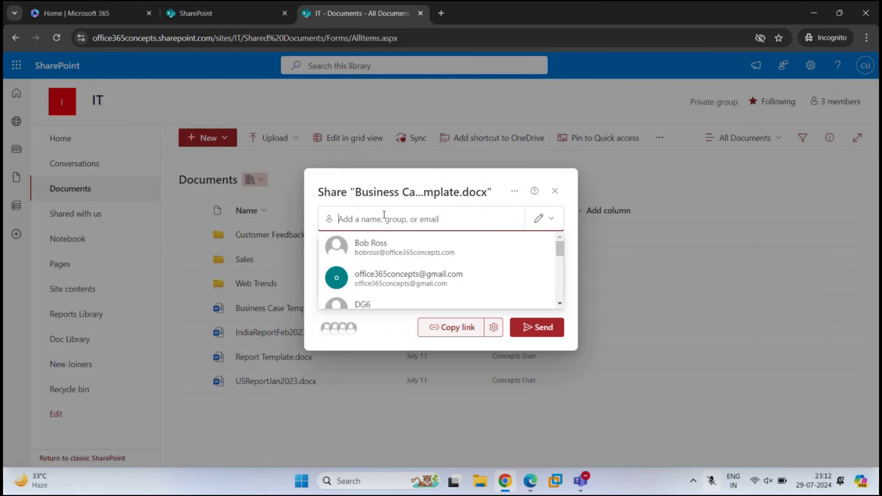
text(bobross)
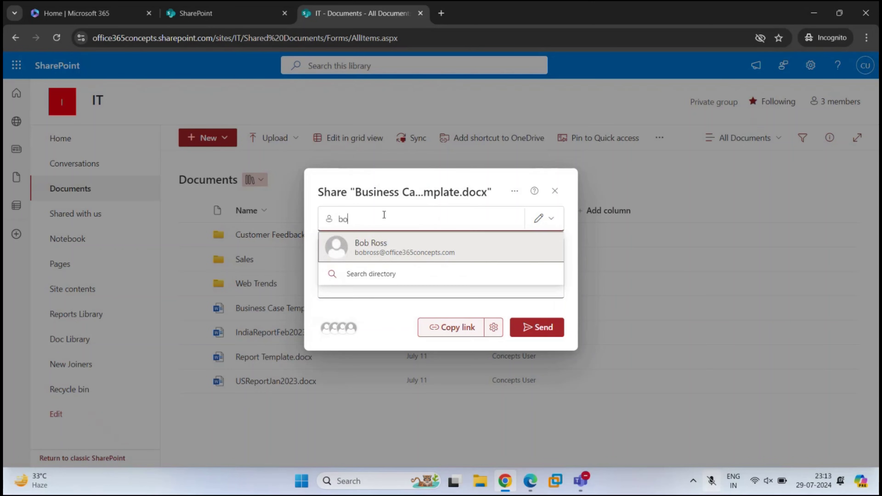
click(399, 243)
text(team1)
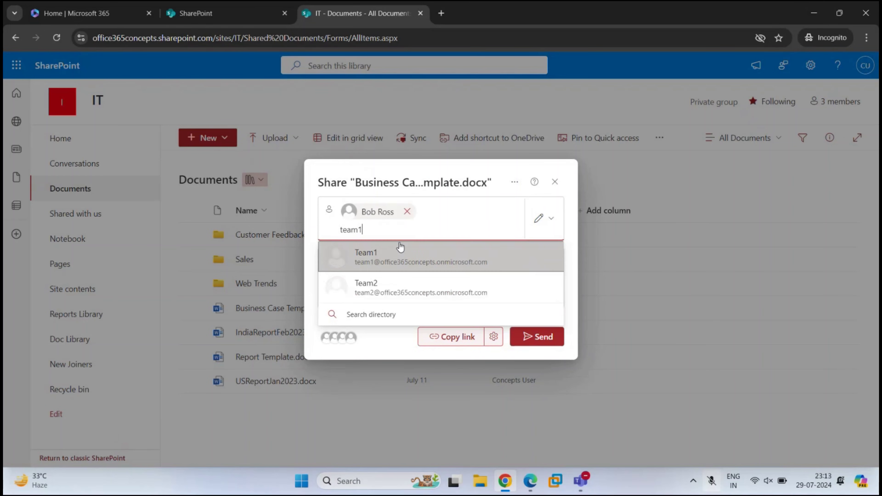
click(414, 258)
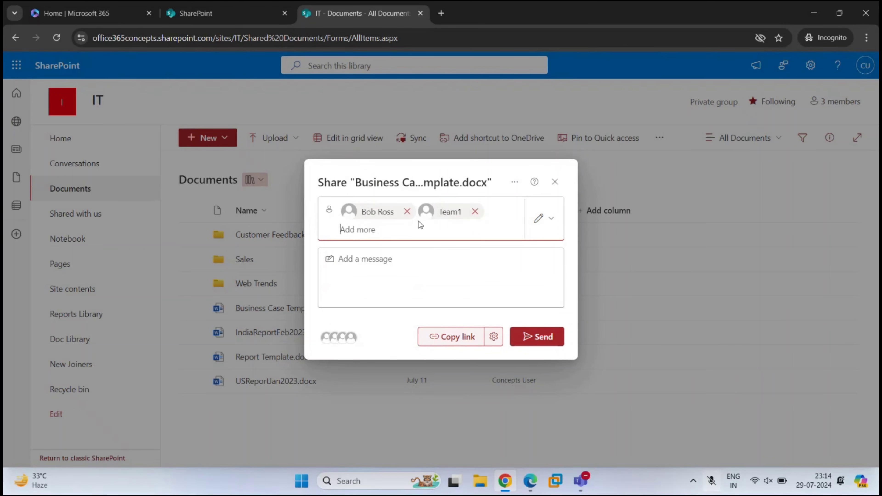
Review the available permission levels and set the recipients' permission for Business Case Template.docx to Can view.
click(541, 216)
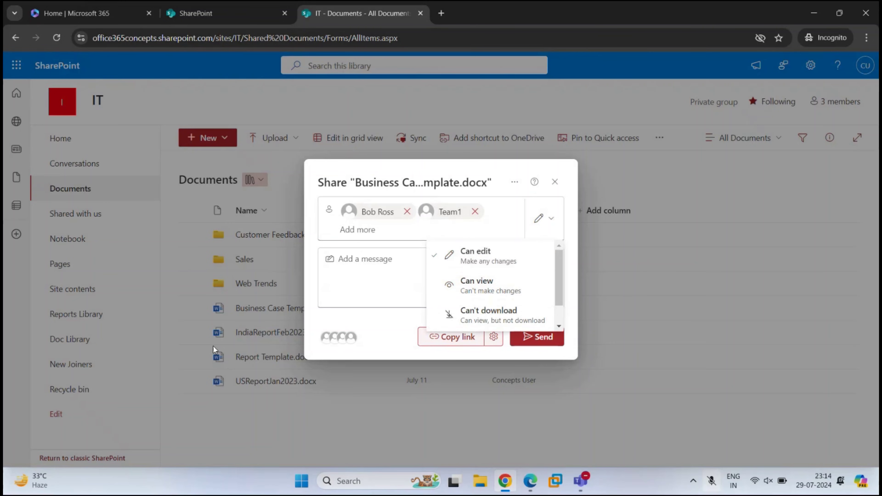
scroll(497, 288, down, 1)
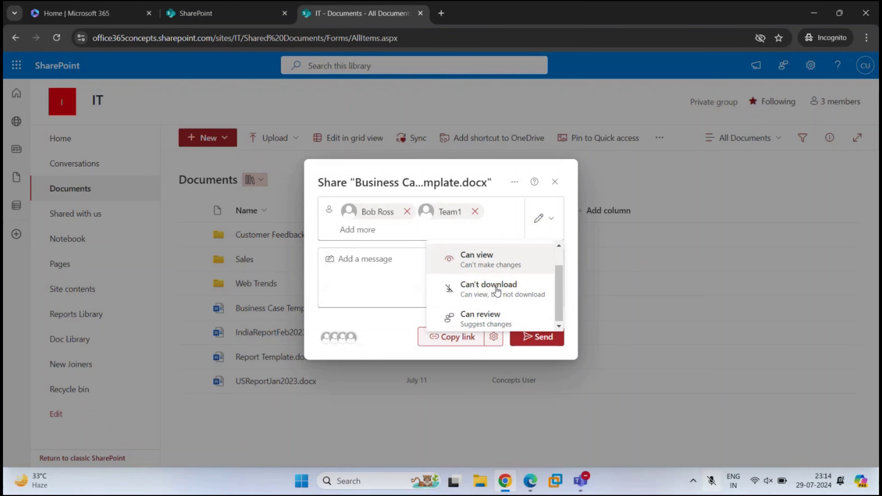
scroll(498, 292, up, 1)
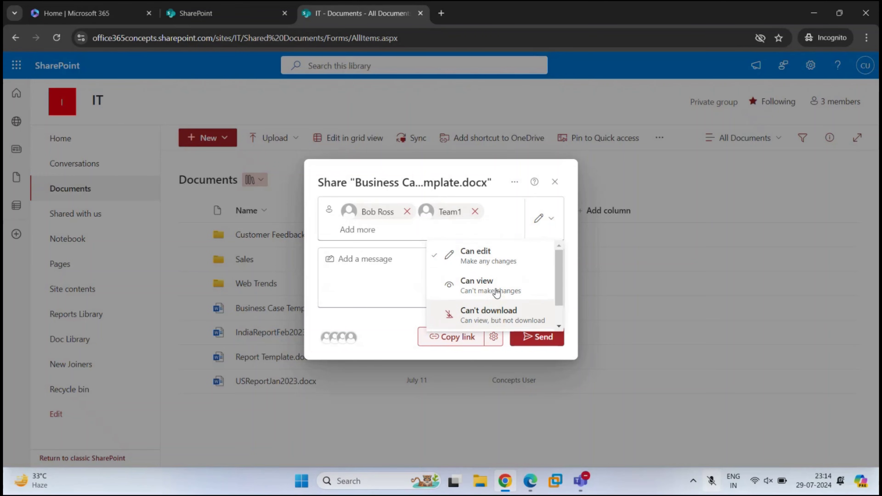
scroll(498, 293, down, 1)
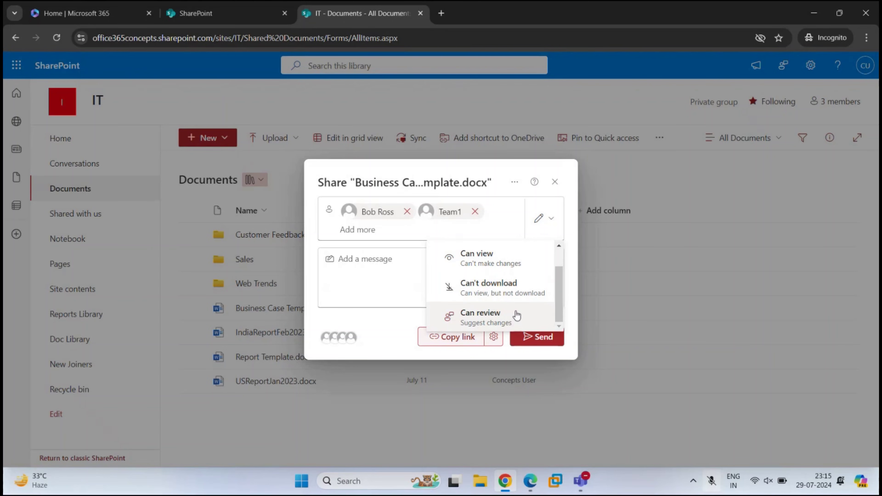
scroll(516, 315, up, 1)
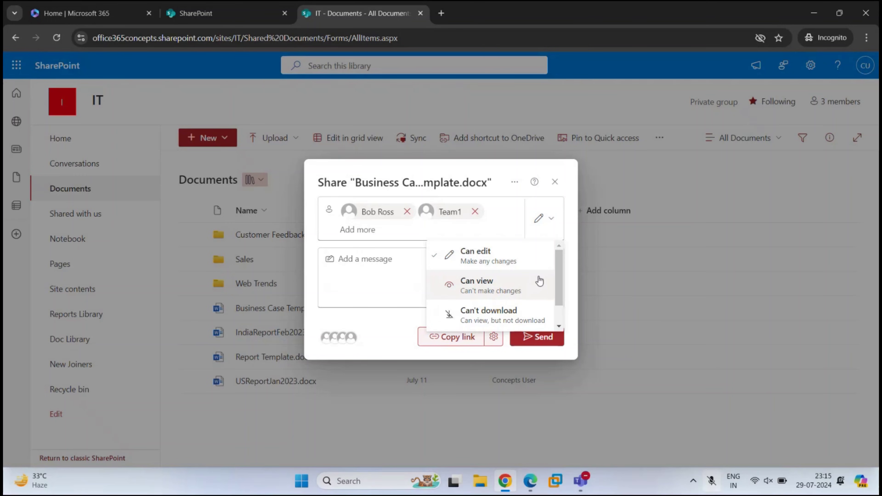
scroll(539, 284, down, 1)
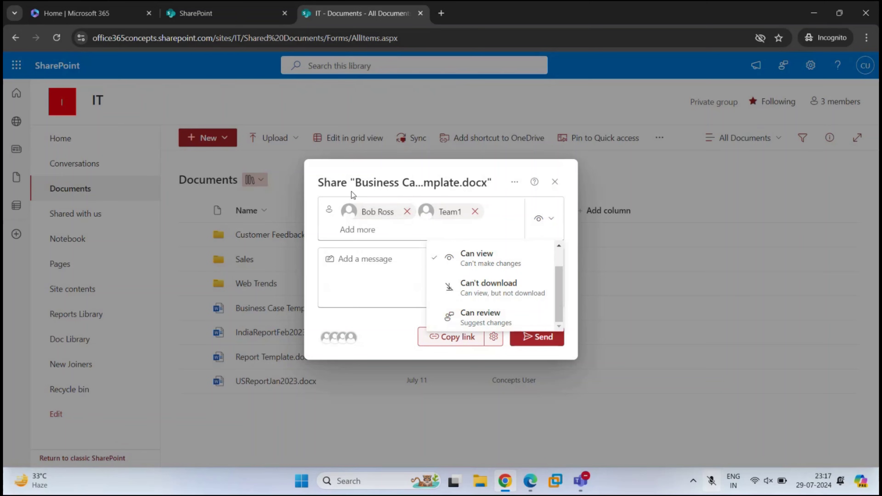
drag(354, 183, 440, 183)
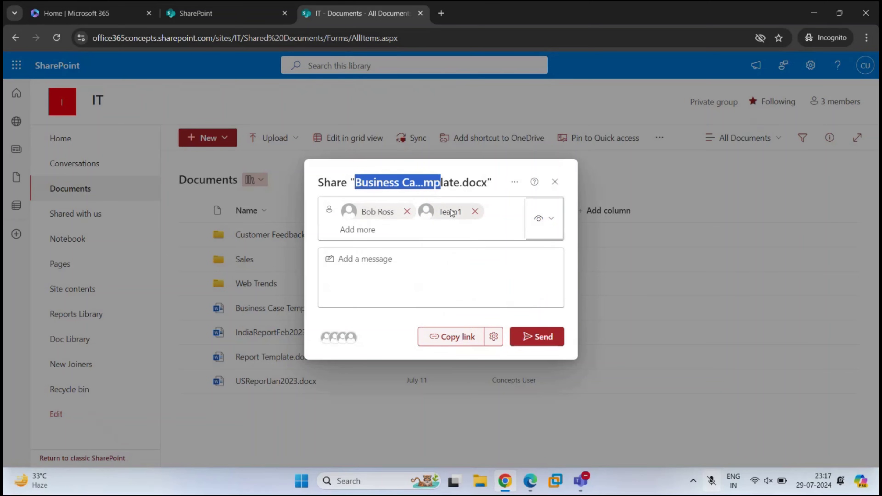
mouse_move(453, 213)
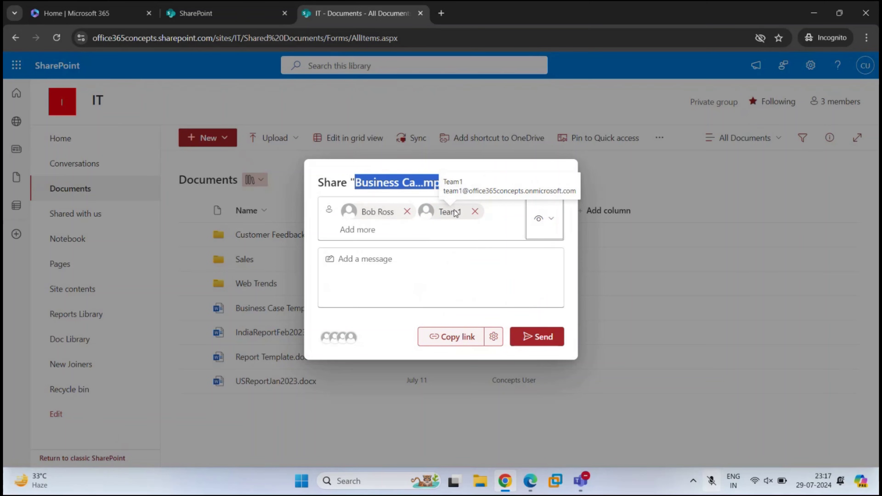
click(538, 218)
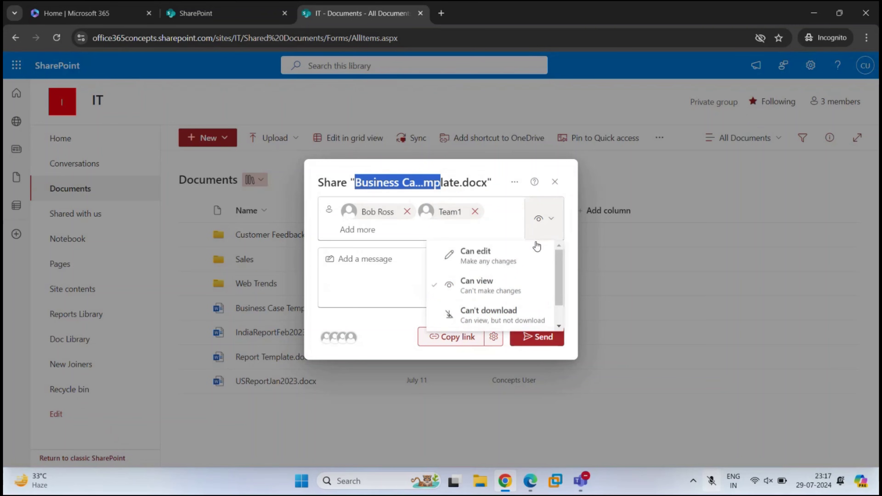
click(493, 283)
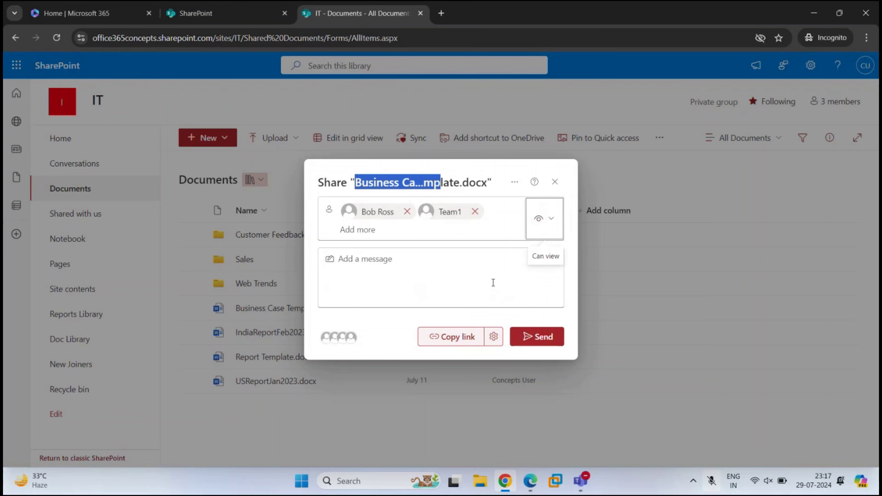
Add the message "Please review this file and share your findings.", send the sharing invitation and close the confirmation.
click(354, 266)
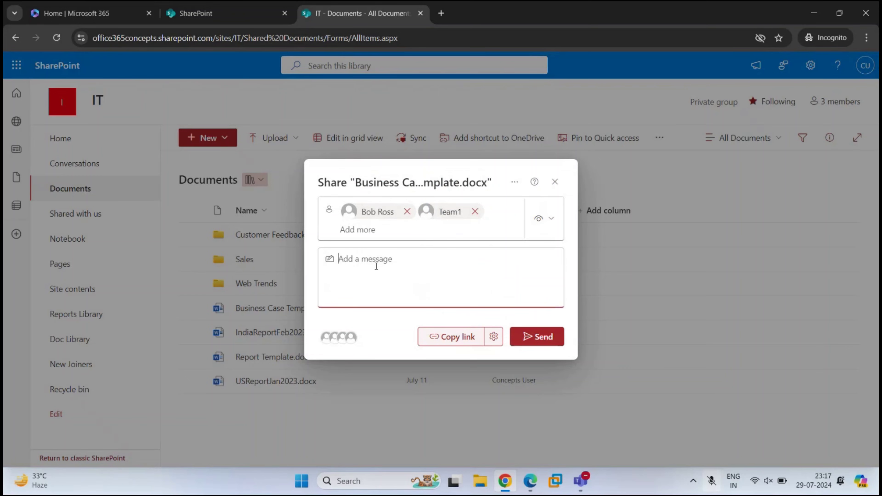
text(Please review this file and share your findings.)
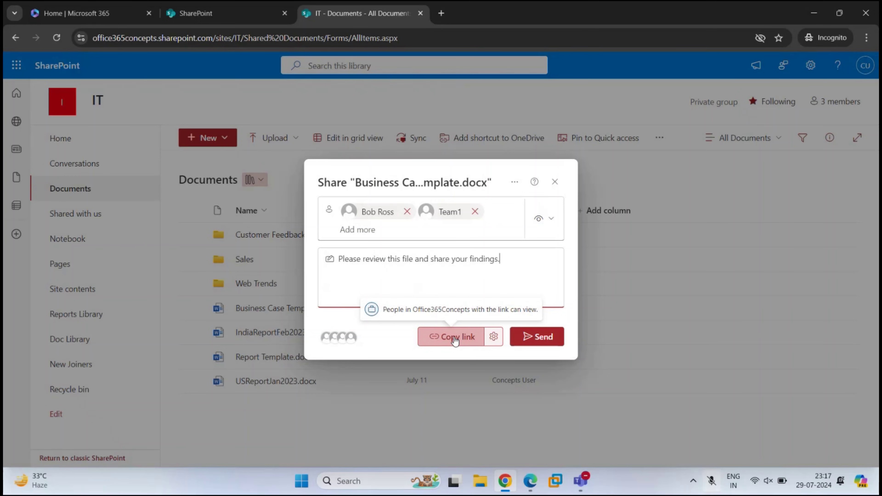
click(547, 339)
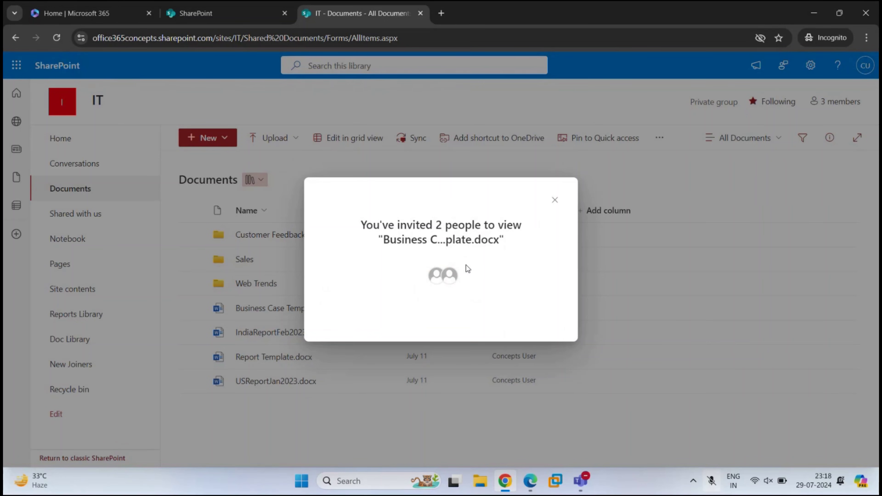
click(555, 200)
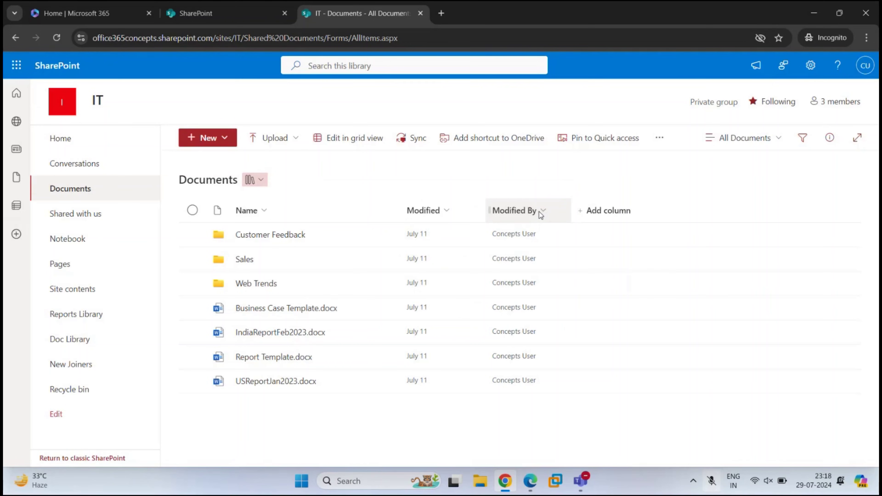
Start sharing the Web Trends folder and add the colleague, found by name, as recipient.
click(193, 283)
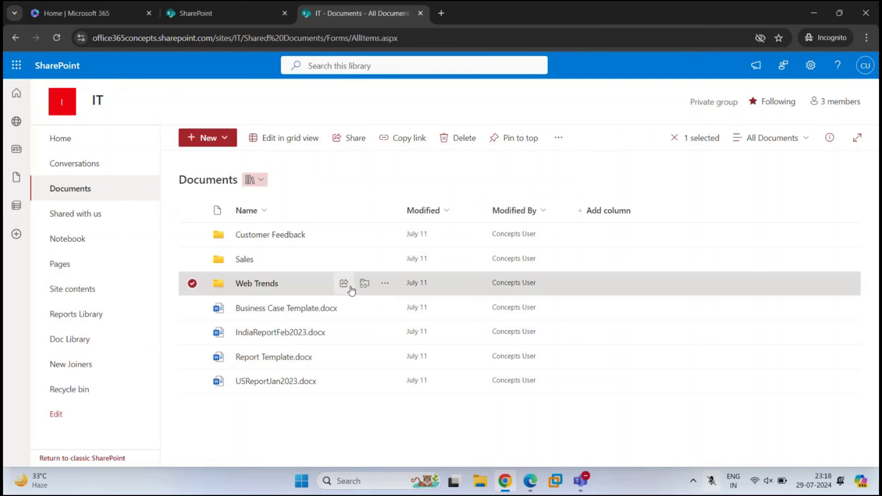
right_click(270, 284)
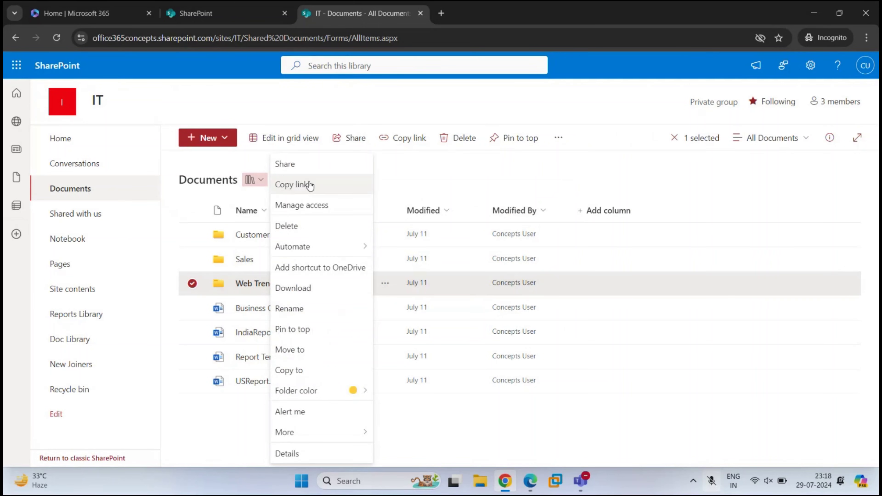
click(307, 166)
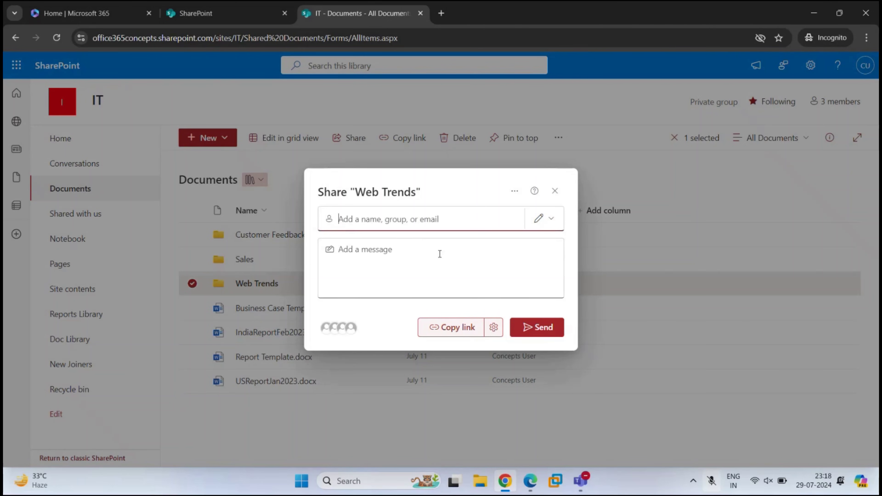
drag(361, 189, 417, 192)
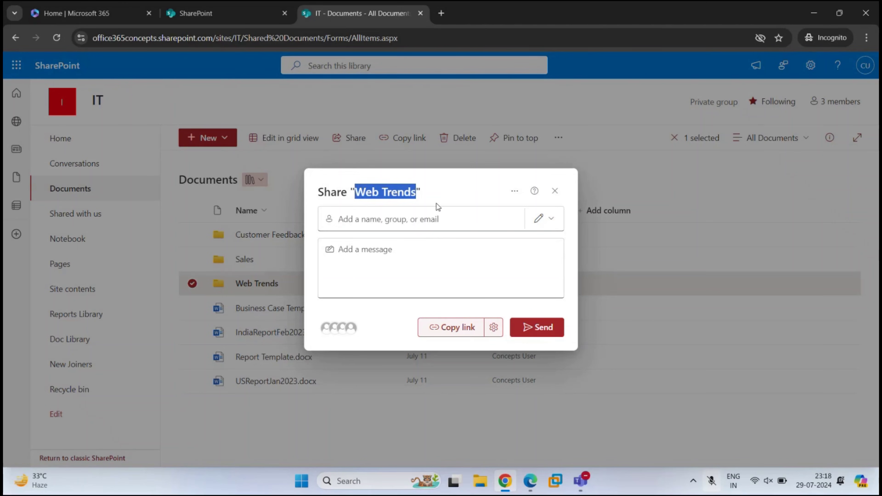
click(394, 219)
text(bobross)
click(438, 253)
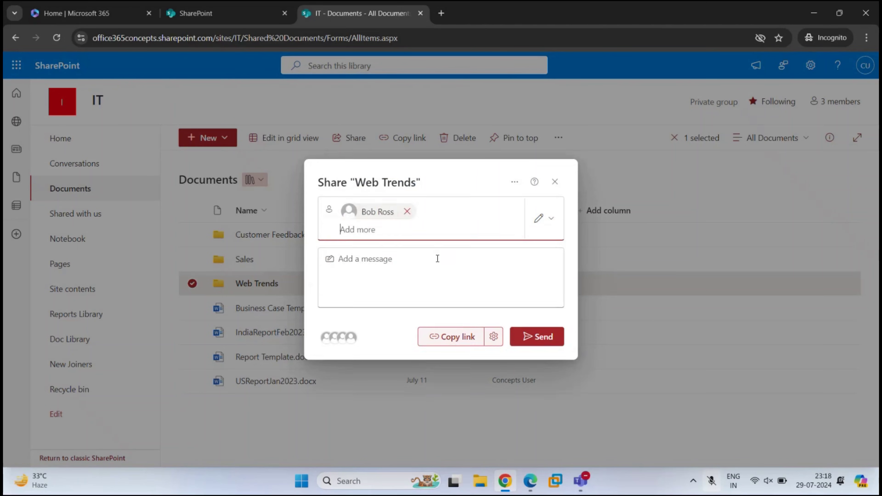
Set the recipient's permission for the Web Trends folder to Can view and send the invitation without a message.
click(552, 220)
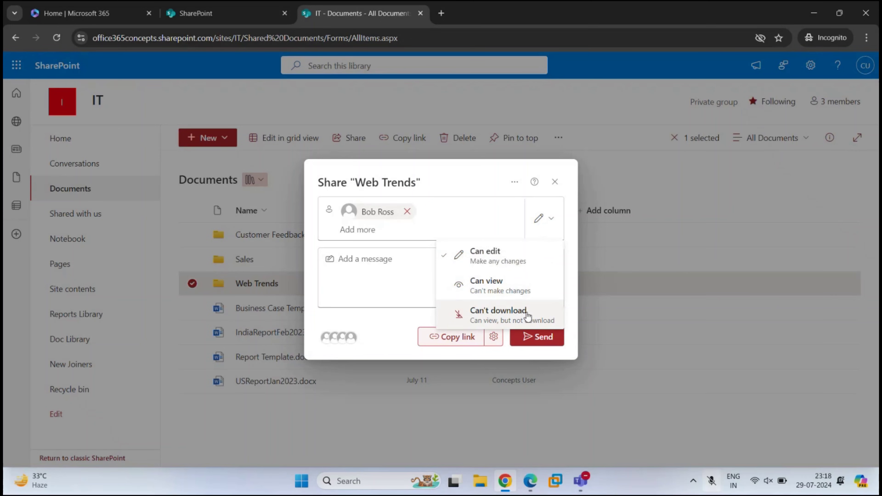
click(515, 283)
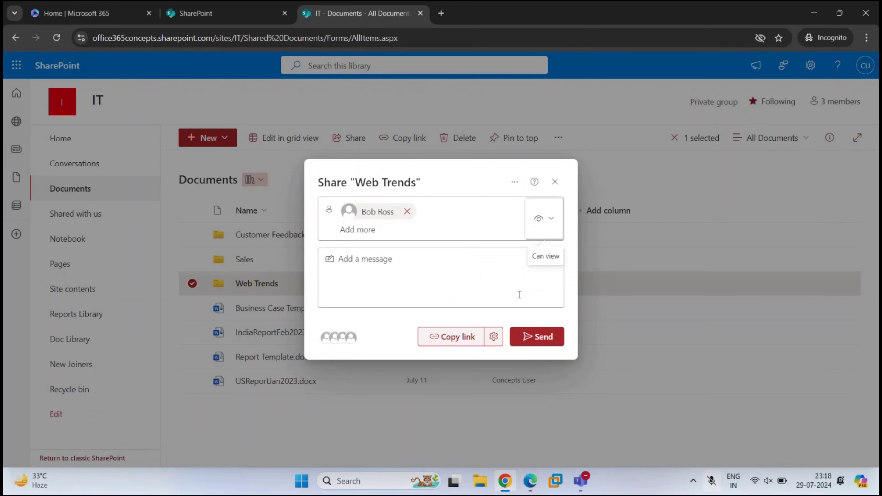
click(536, 341)
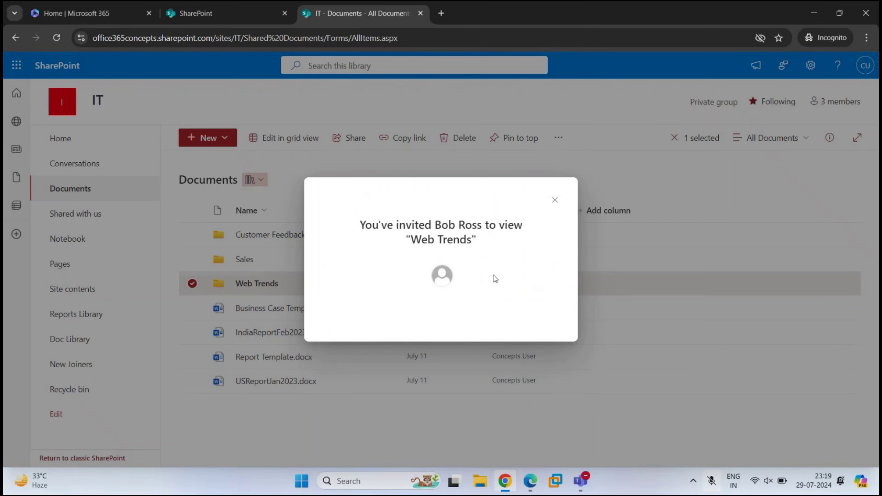
drag(414, 239, 487, 246)
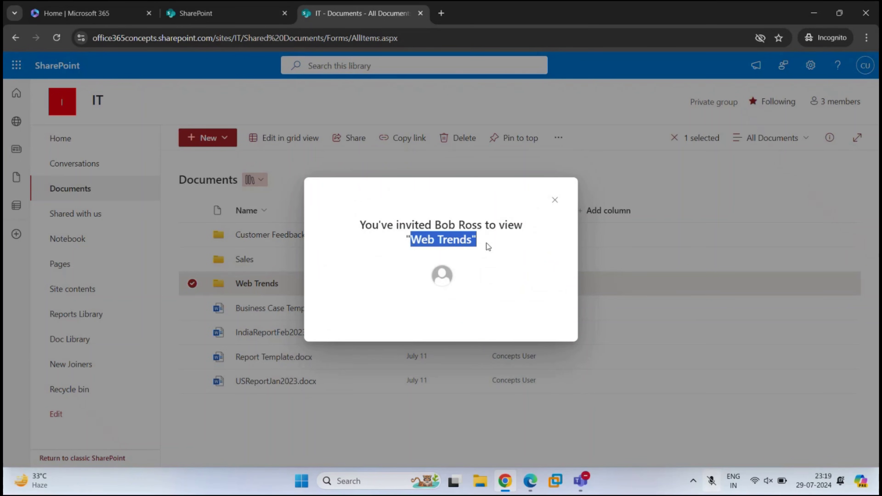
Close the sharing confirmation, view the contents of the Web Trends folder and return to the Documents library.
click(487, 270)
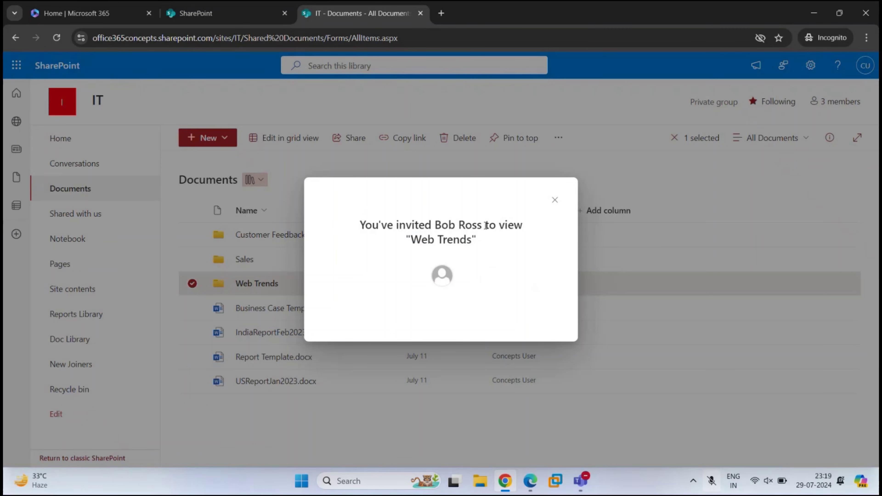
click(555, 201)
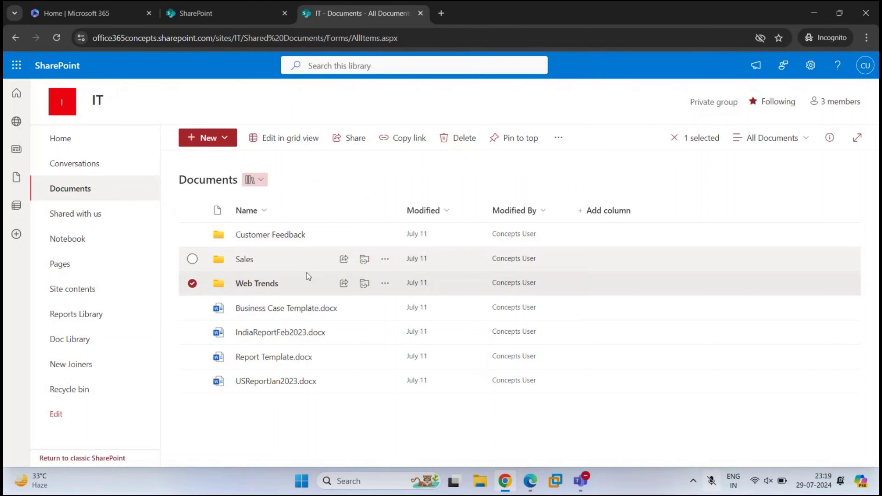
click(257, 283)
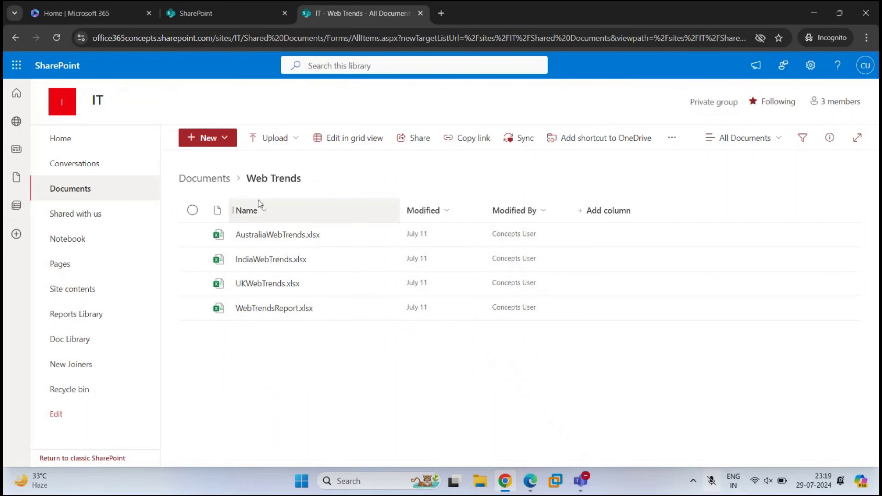
click(96, 187)
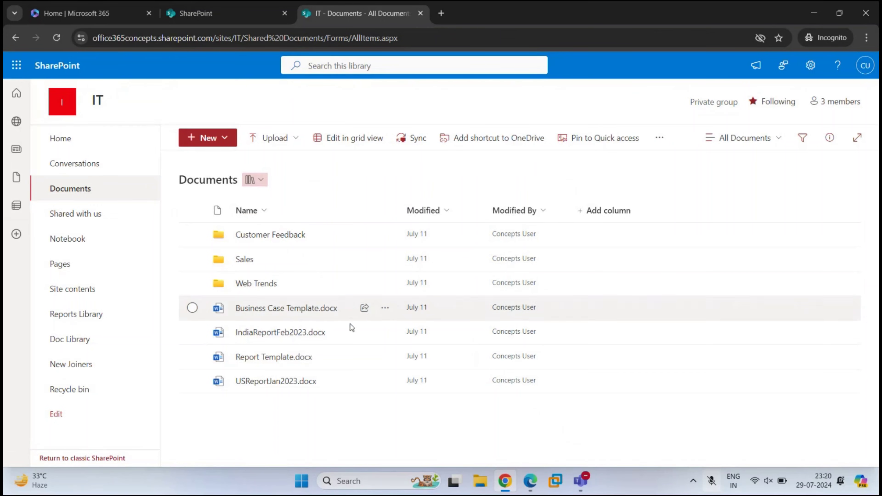
Open the link settings for Business Case Template.docx and review the sharing scopes and available permission levels.
click(363, 332)
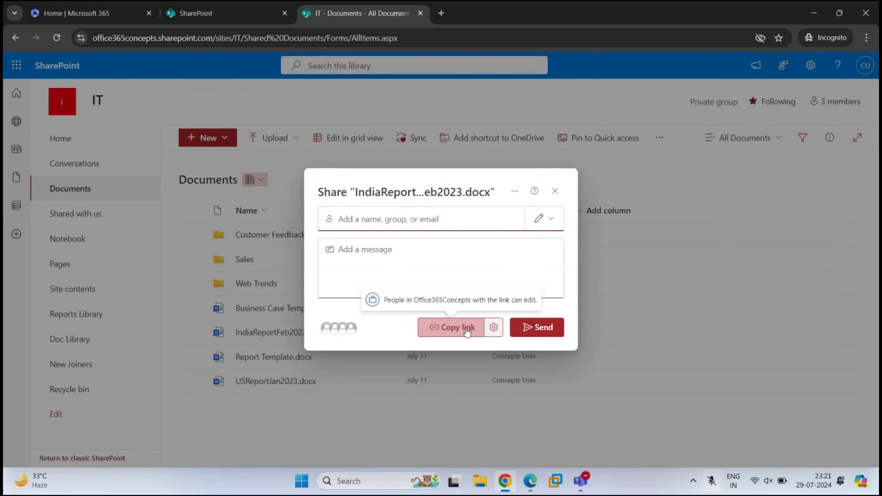
click(493, 328)
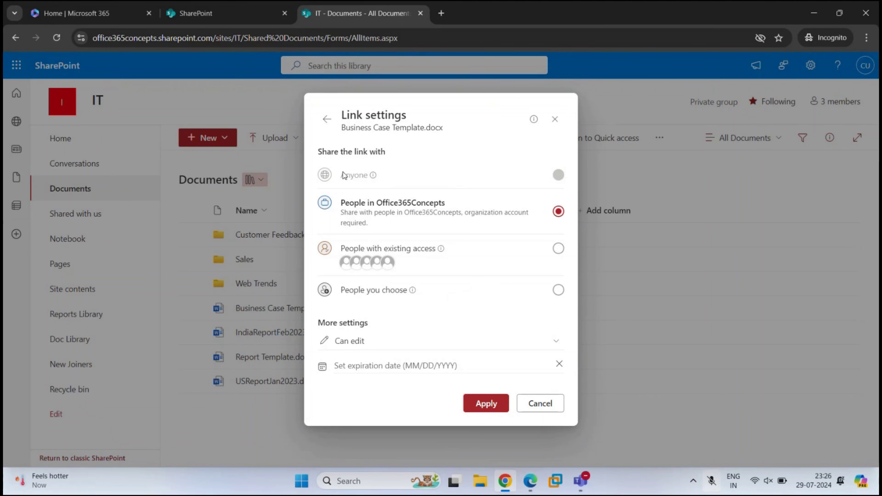
drag(340, 175, 384, 182)
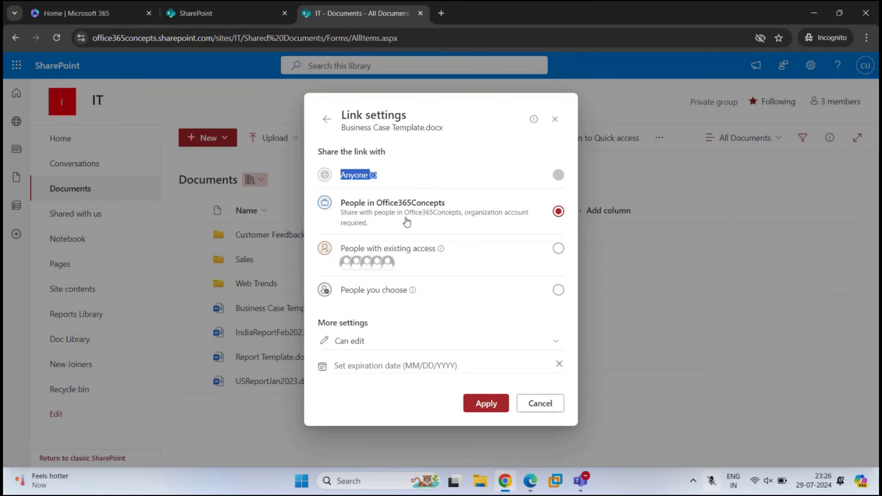
drag(449, 205, 372, 209)
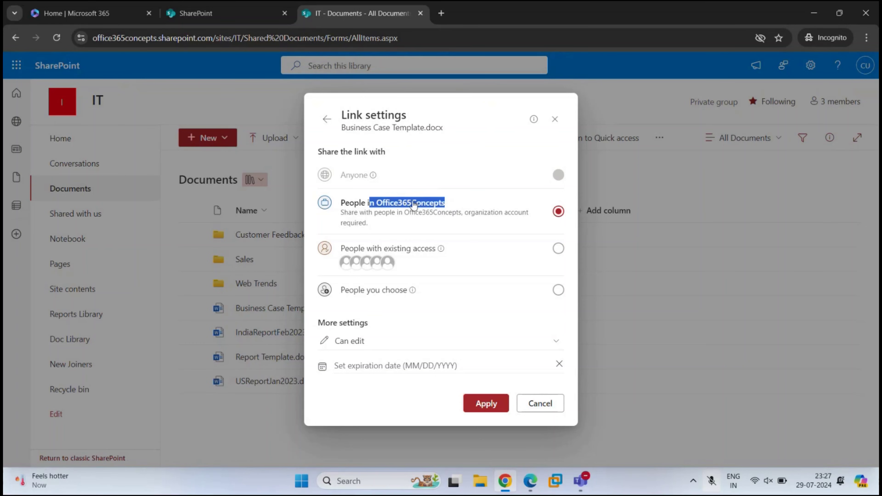
click(421, 211)
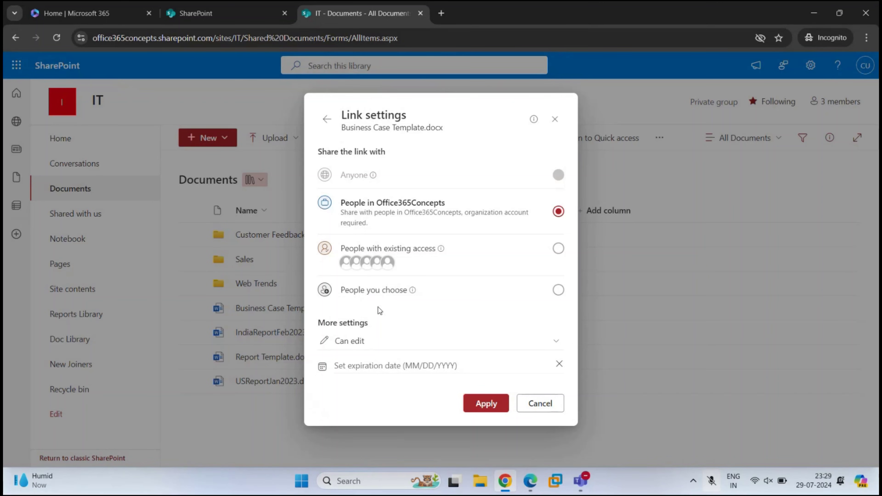
click(375, 346)
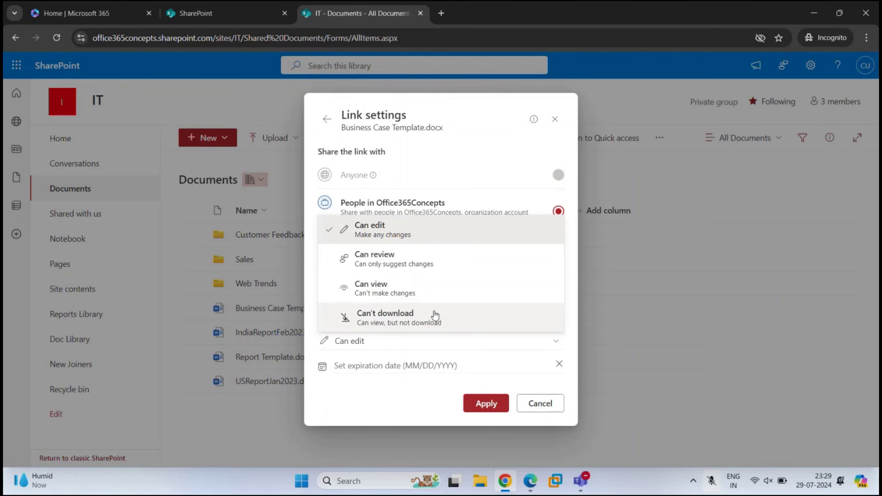
click(393, 386)
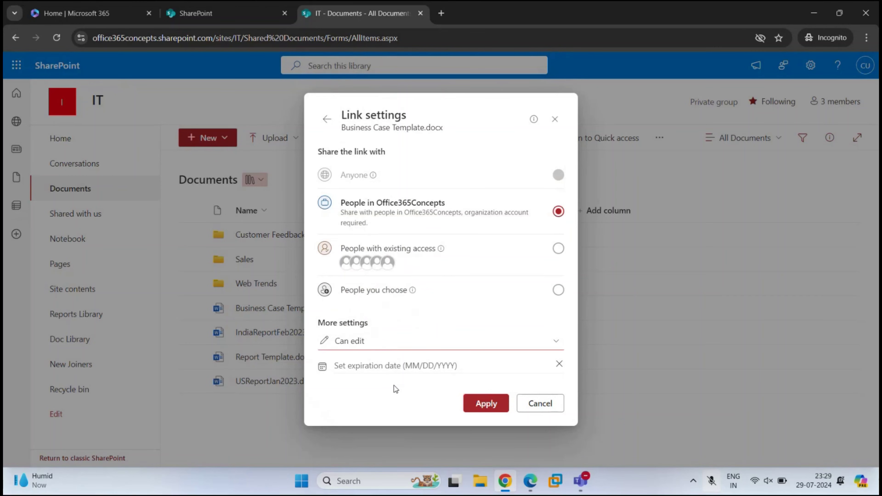
Set the sharing link to expire on Thursday, Aug 1, 2024, and keep its permission at Can edit.
click(394, 365)
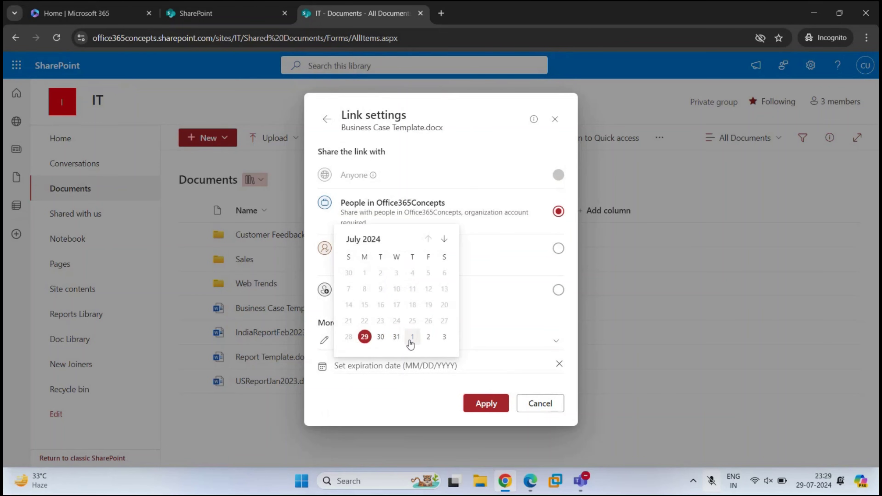
click(412, 337)
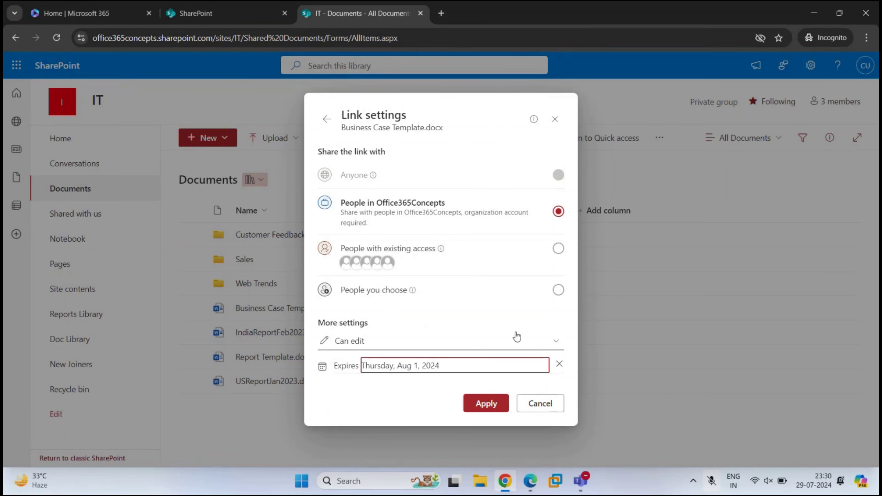
click(371, 347)
click(400, 398)
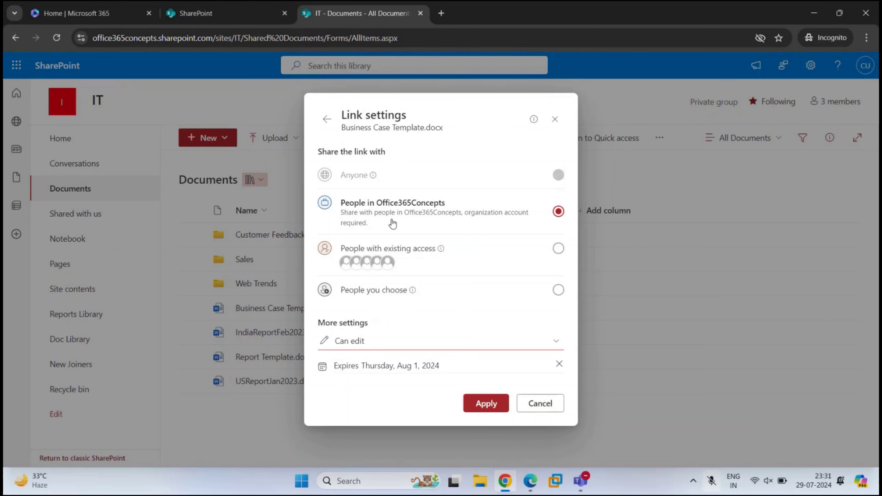
Compare the link scopes, select People you choose with Can edit permission, and apply the link settings.
click(401, 295)
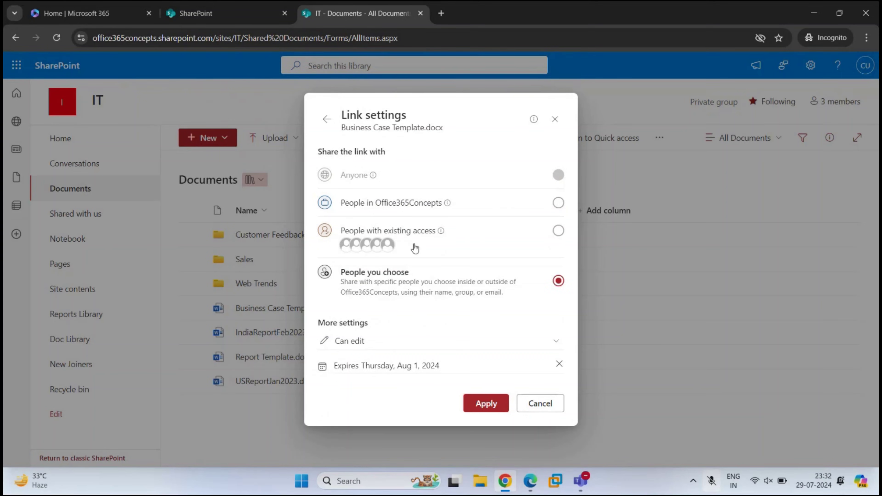
click(425, 207)
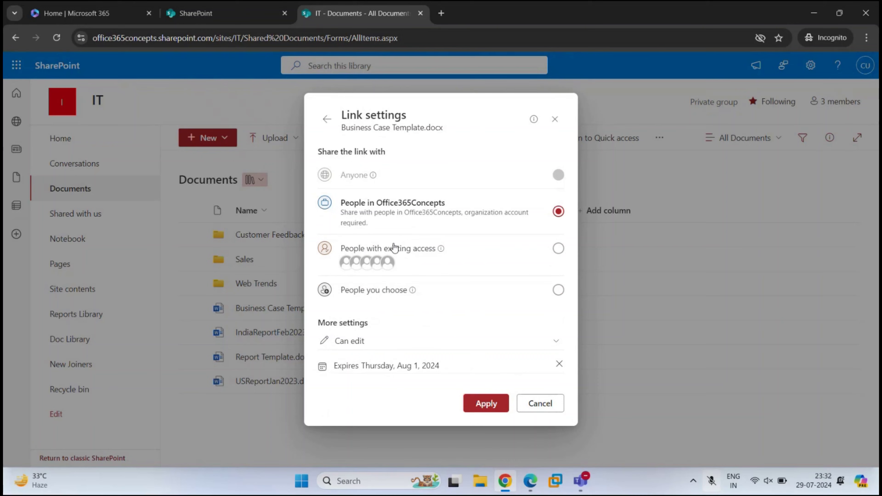
click(419, 255)
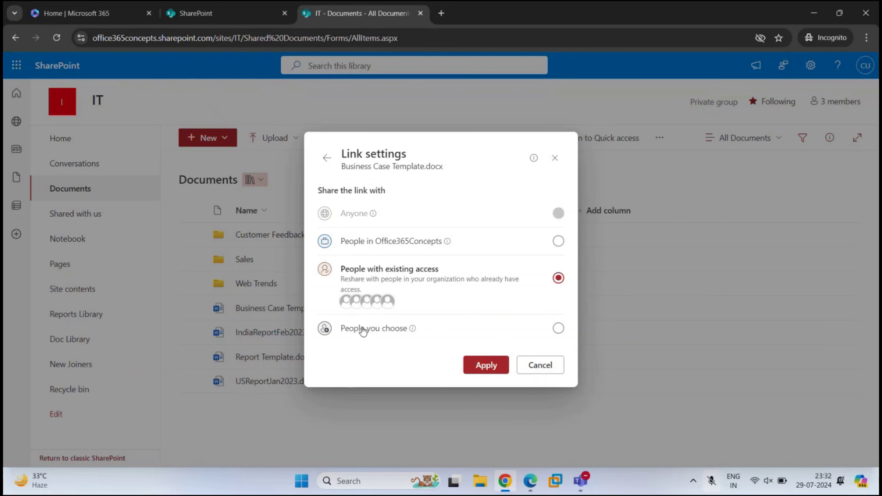
click(377, 333)
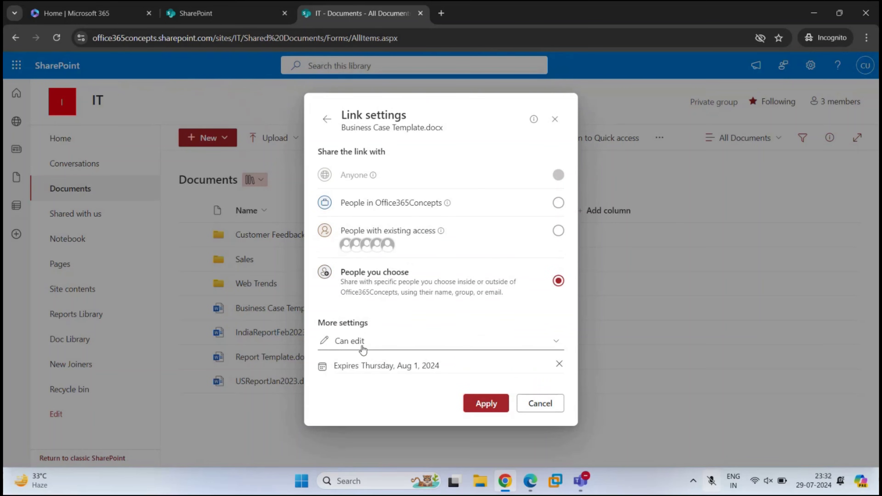
click(364, 343)
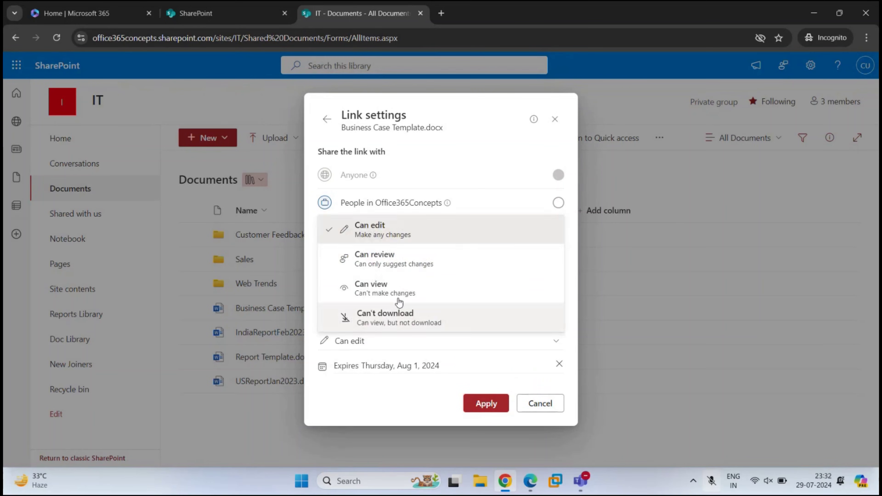
click(390, 395)
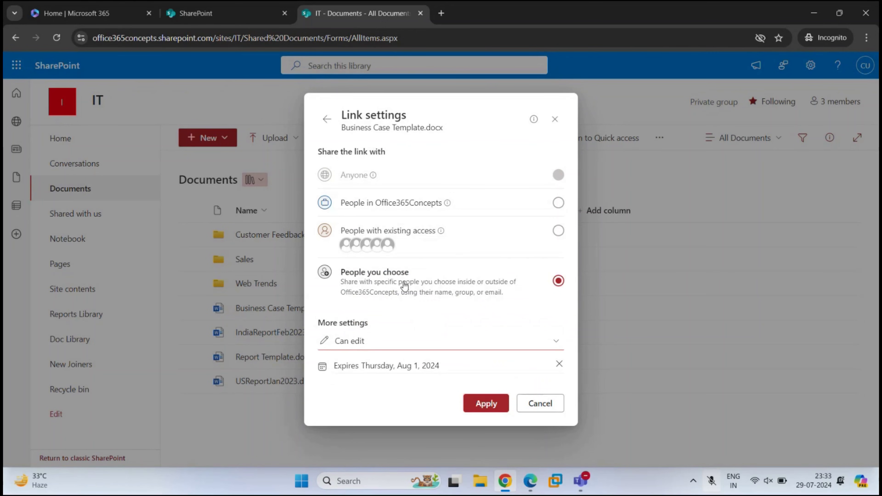
click(485, 403)
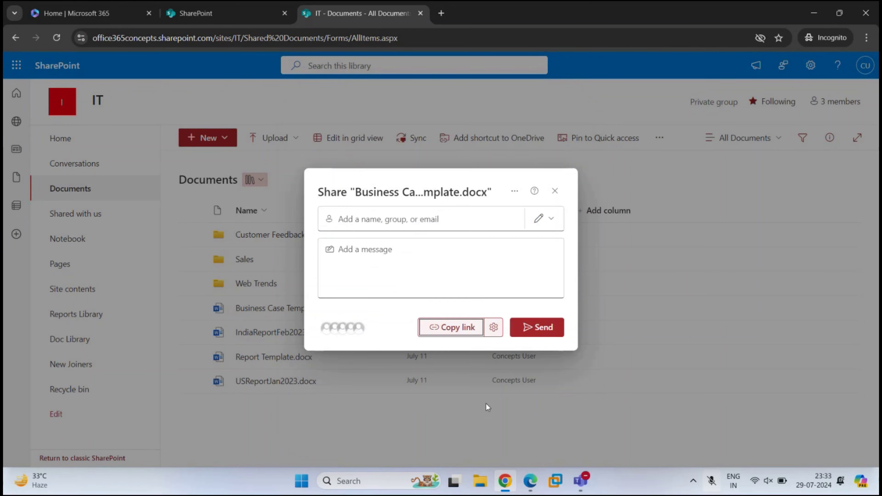
Add the colleague and Team1 as recipients of Business Case Template.docx, copying its link before sending the invitation.
click(346, 220)
text(bobross)
click(396, 247)
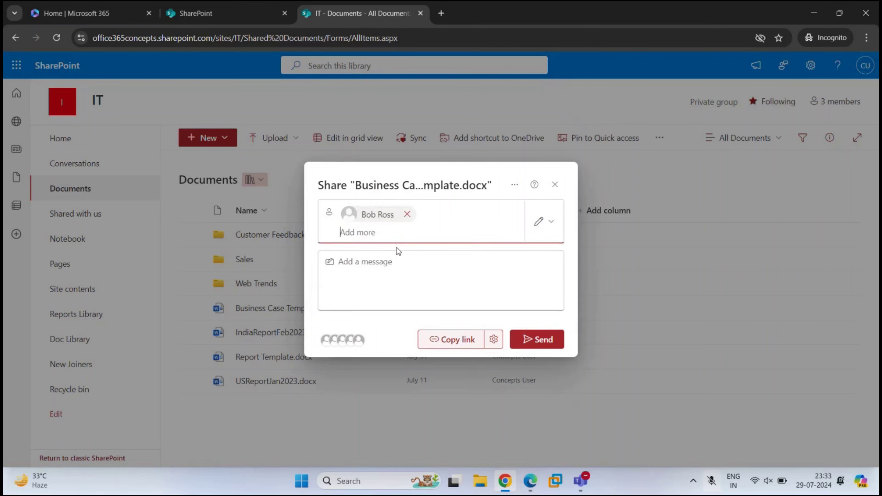
text(team1)
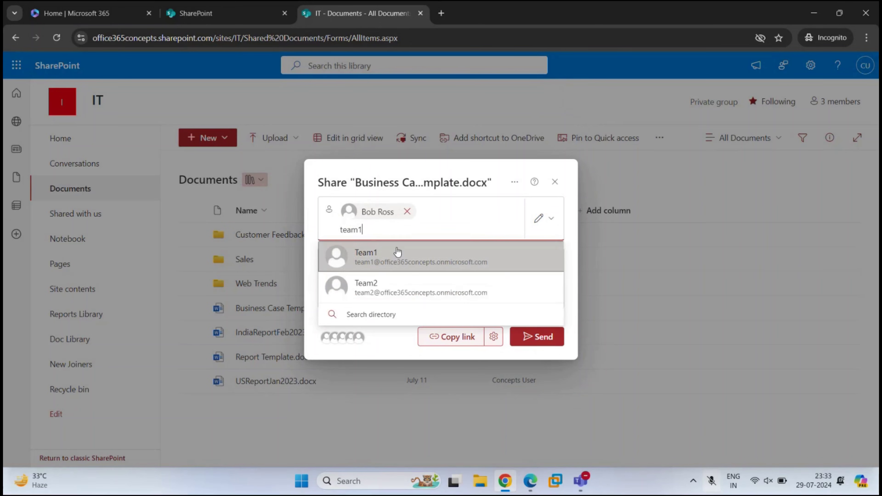
click(397, 252)
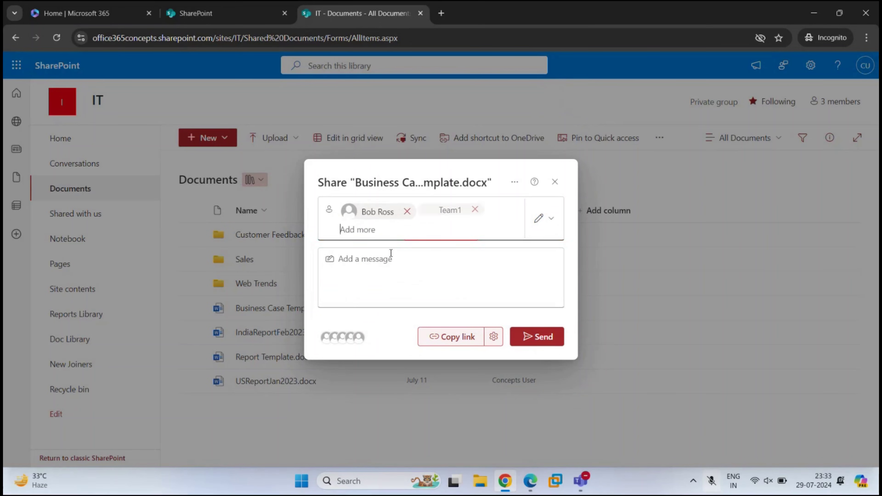
click(457, 336)
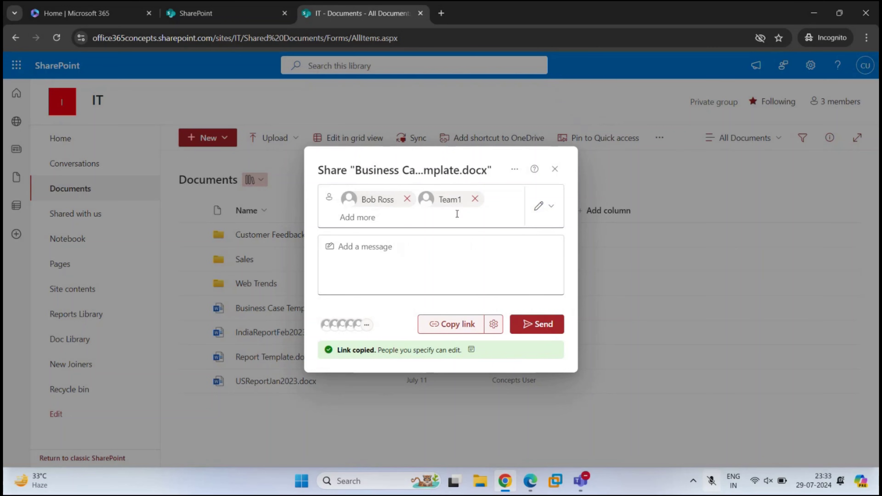
click(532, 323)
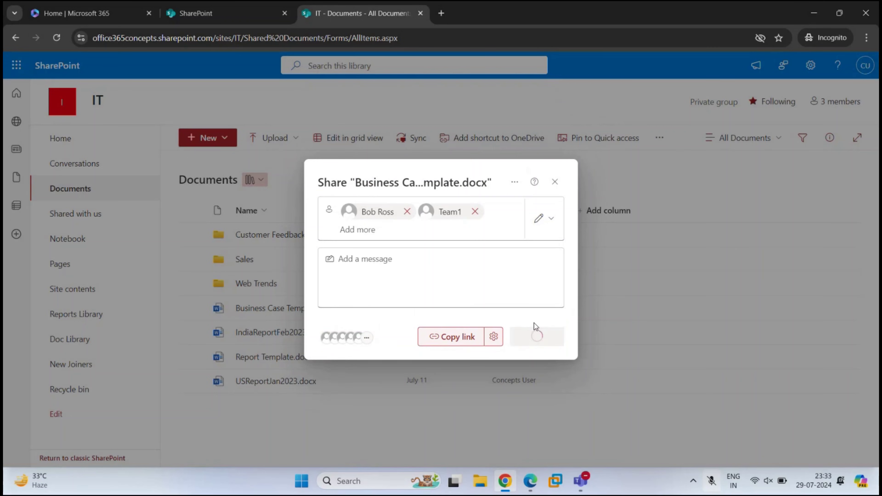
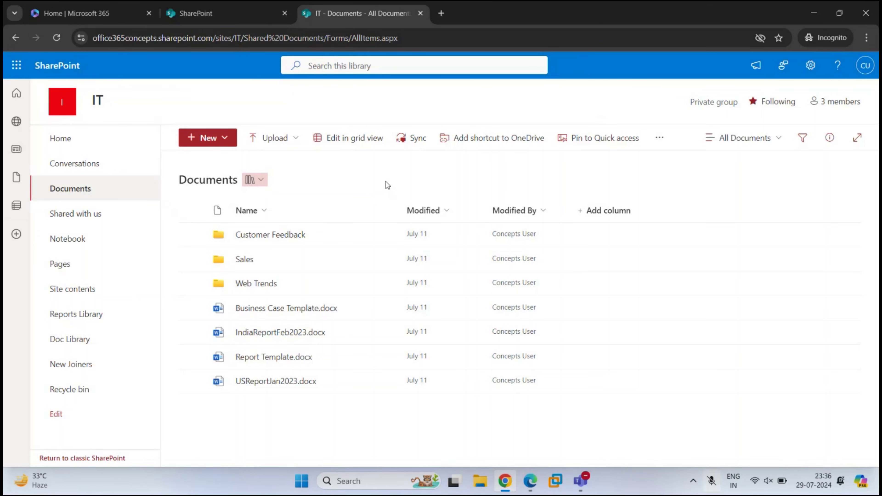
Switch to the recipient's Outlook mailbox in Edge and read the newest invitation to the Business Case Template file.
click(533, 485)
click(254, 169)
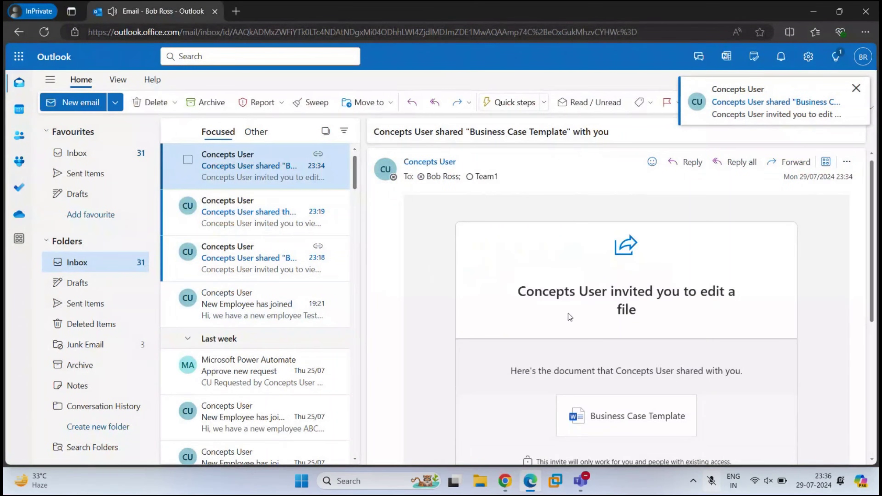
scroll(583, 320, down, 2)
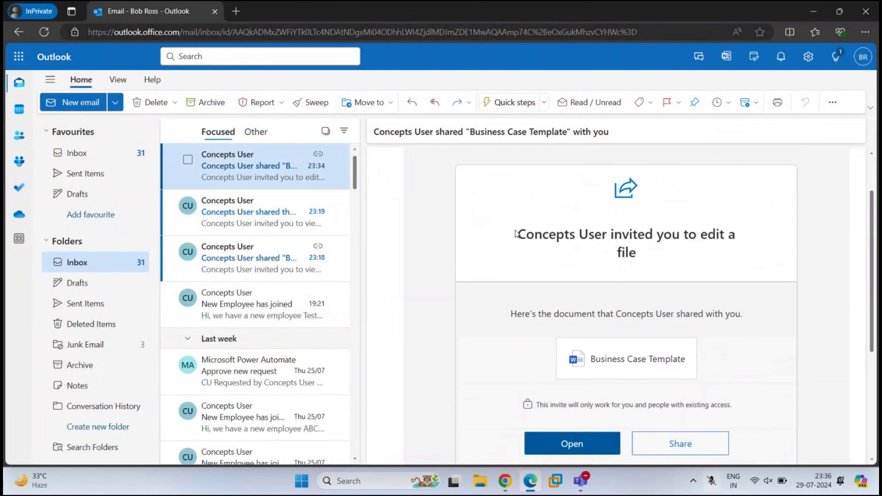
drag(518, 233, 735, 235)
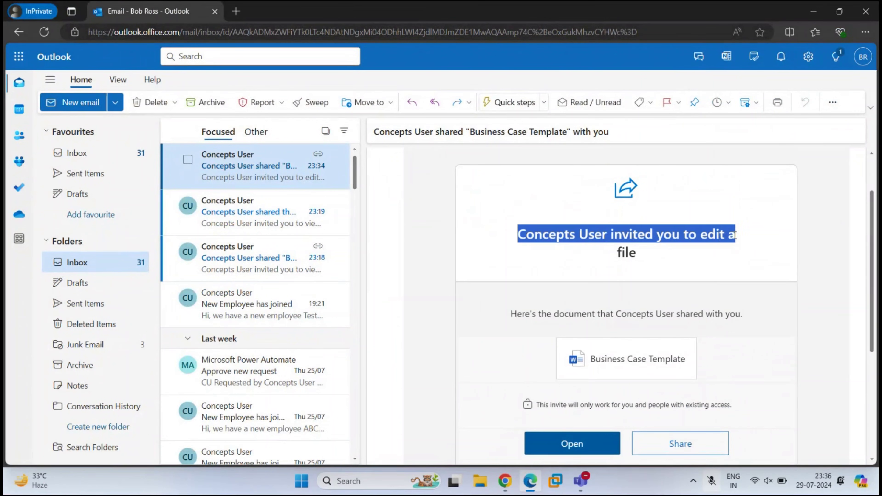
click(672, 264)
Open the shared Business Case Template document from its copied link in a new tab and from the invitation email.
right_click(629, 361)
click(656, 303)
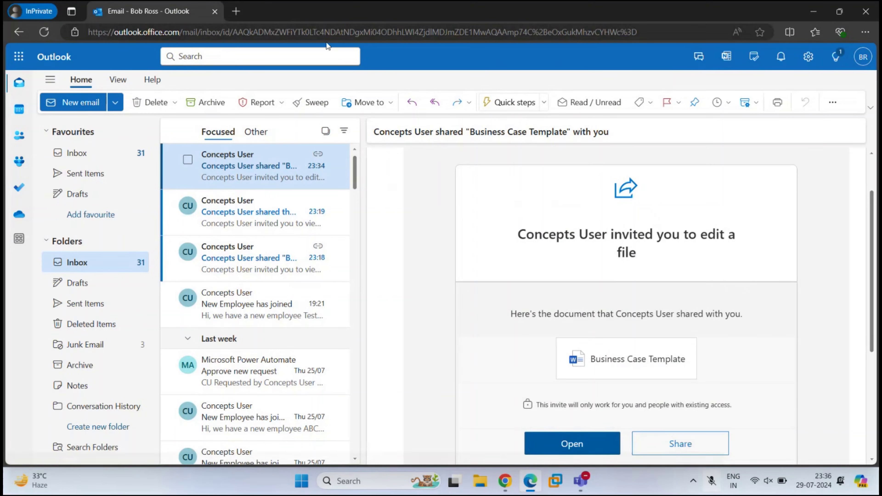
click(236, 11)
key(ctrl+v)
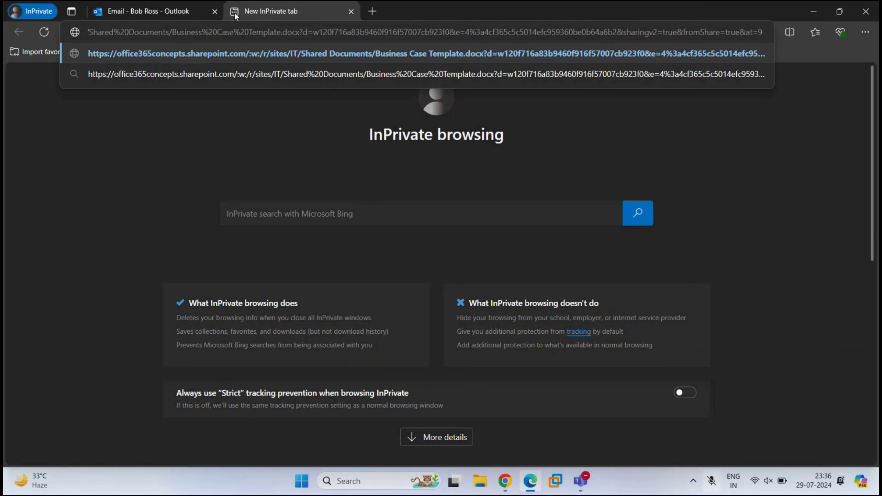
key(Return)
click(149, 11)
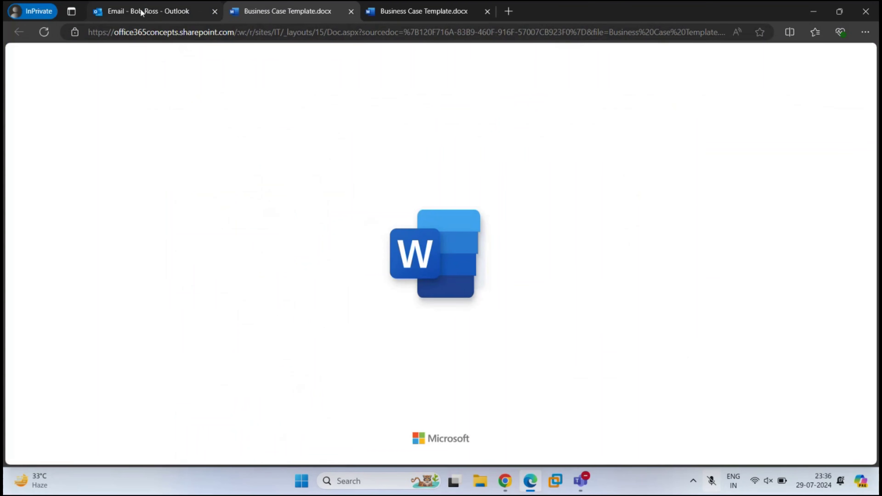
click(142, 12)
click(568, 448)
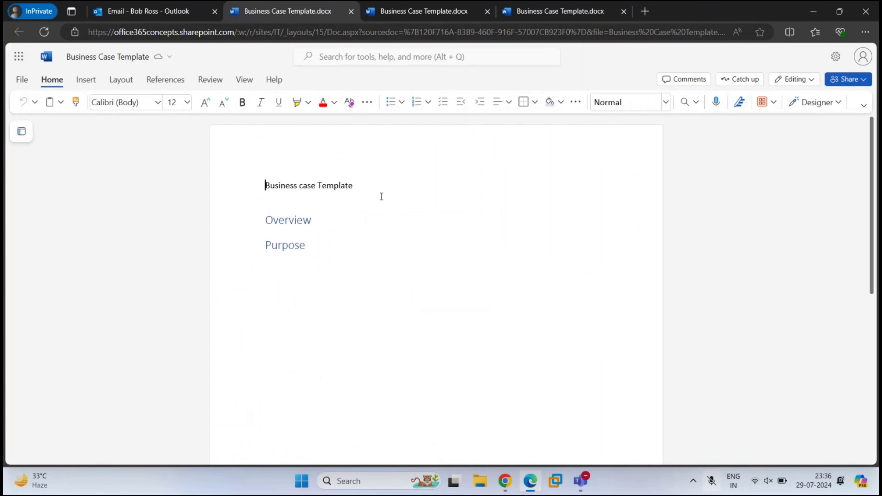
Add a line reading "Test" below the "Business case Template" title in the shared document.
click(455, 186)
key(Return)
text(Test)
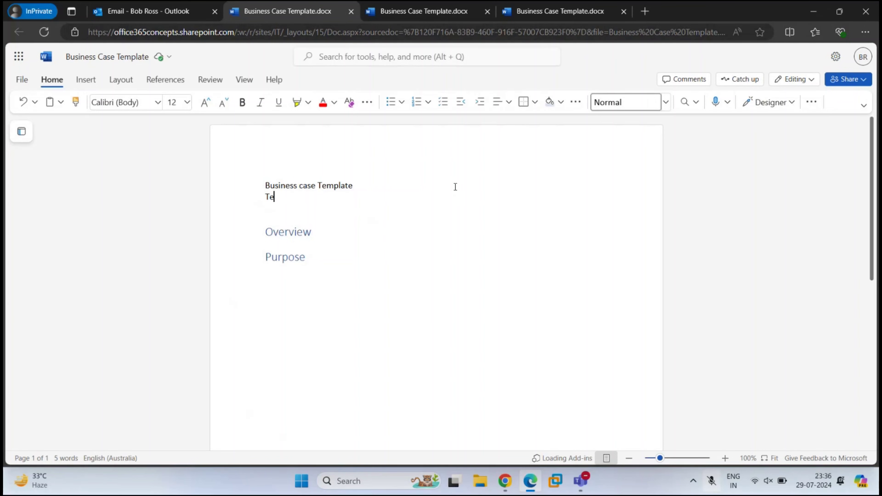
Add a line reading "123" below "Test" in the shared Business Case Template document.
key(Return)
text(123)
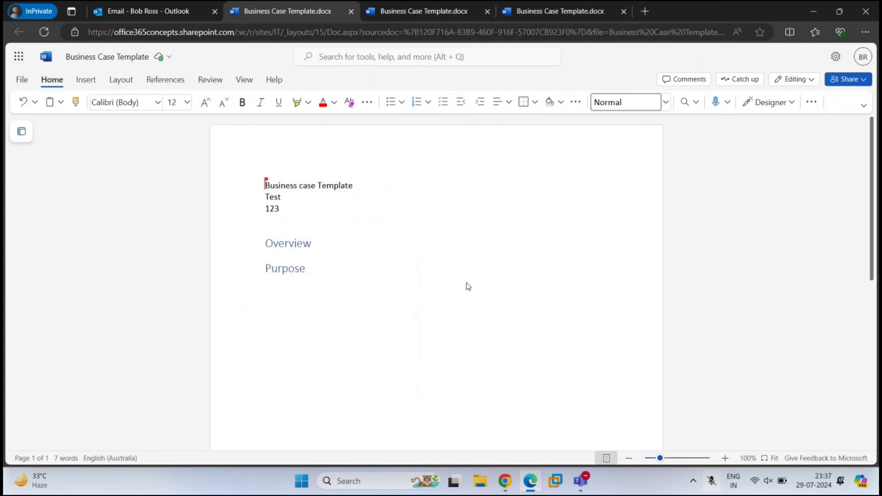
Switch to the IT site's Documents library in Chrome and open the access management settings for Business Case Template.docx.
click(505, 480)
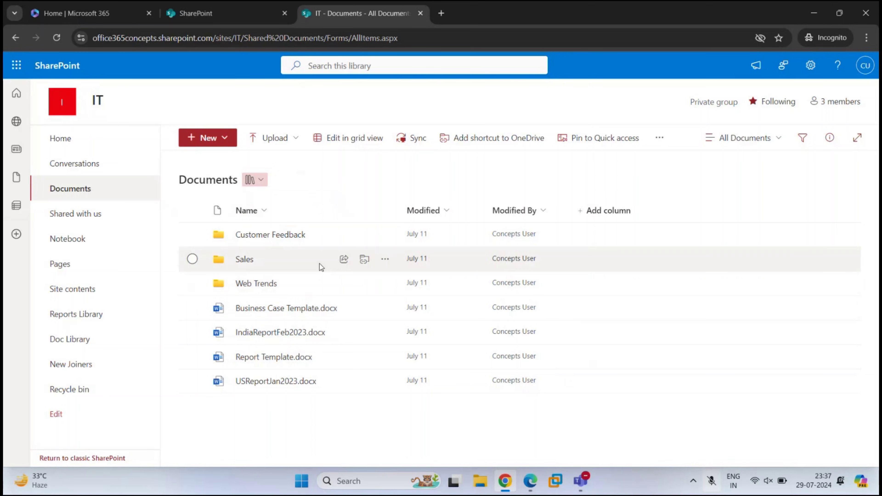
right_click(292, 313)
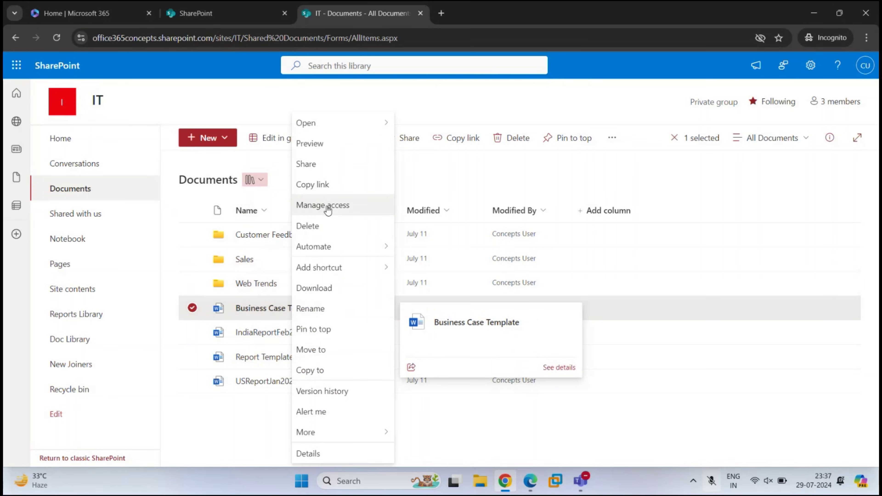
click(443, 189)
mouse_move(289, 309)
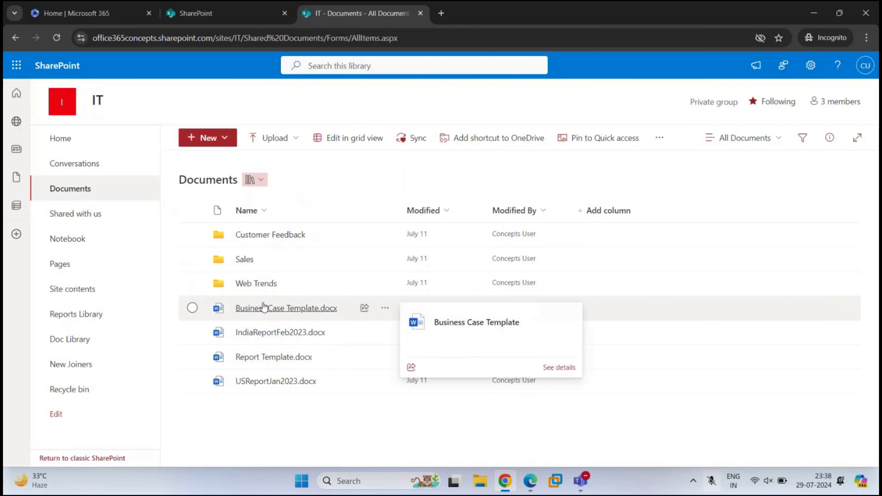
click(385, 308)
click(420, 206)
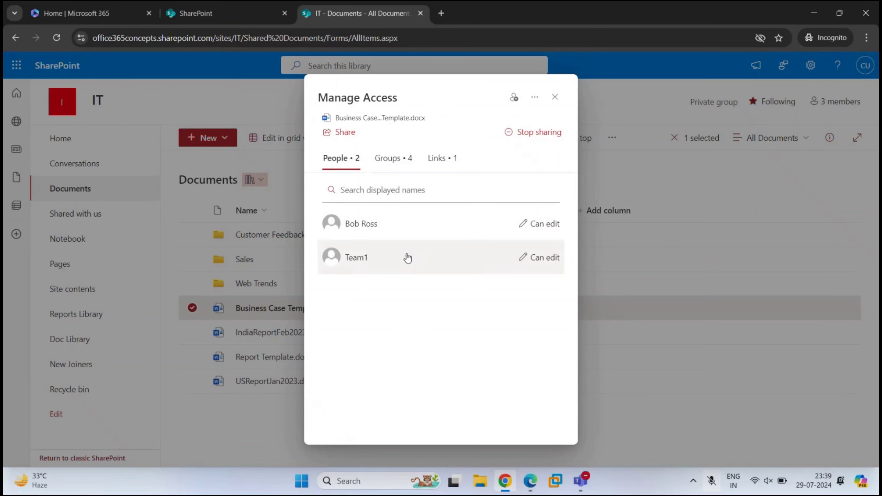
Remove Team1 from the specific-people link shown in the colleague's access details, then return to the file's access overview.
click(376, 234)
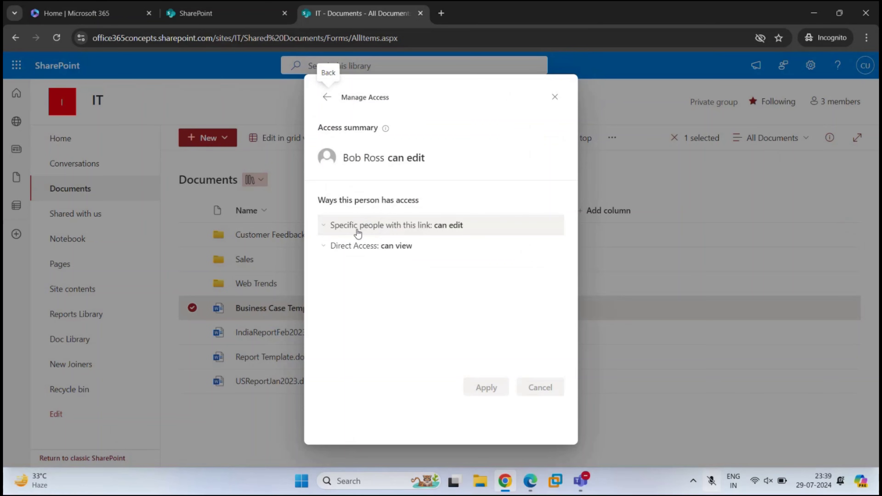
click(326, 225)
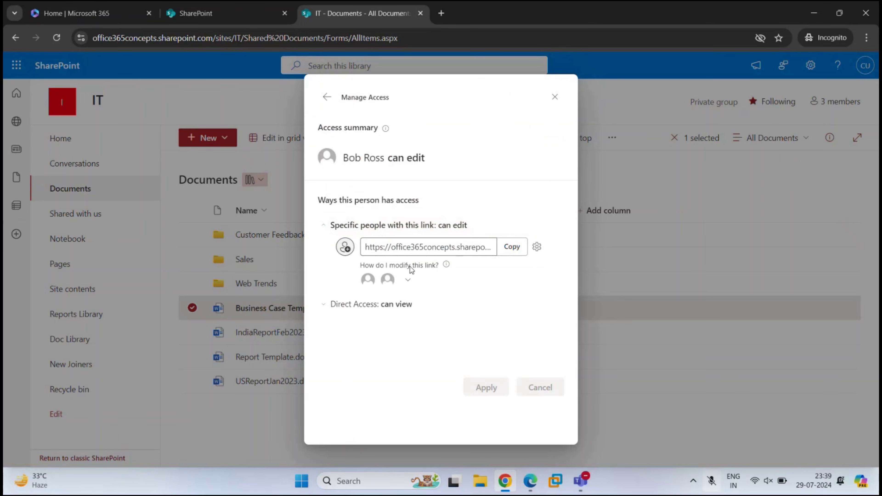
click(406, 280)
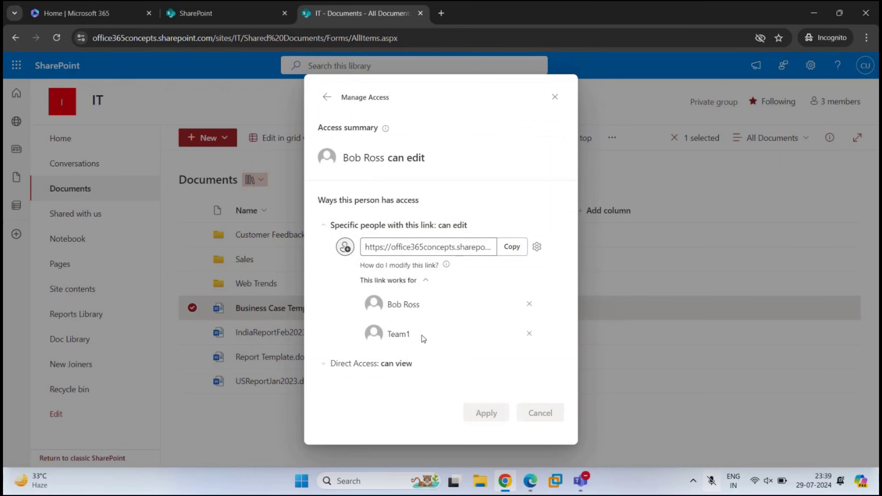
click(529, 334)
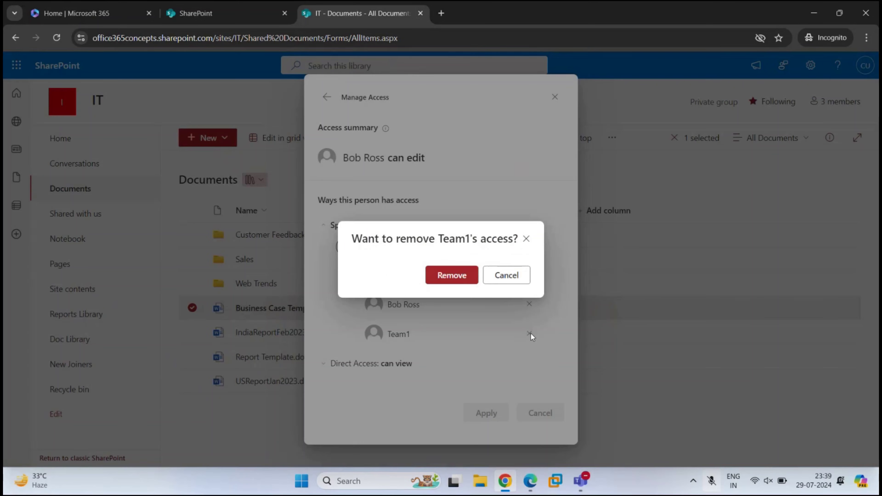
click(455, 275)
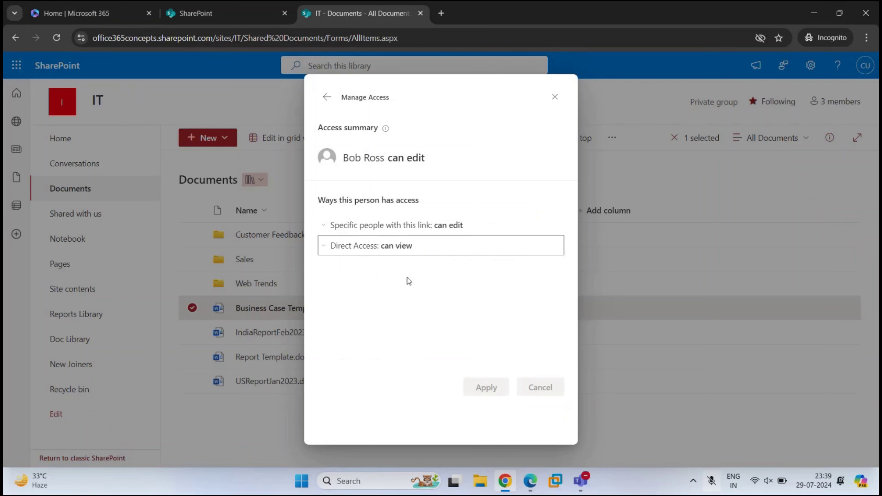
click(327, 97)
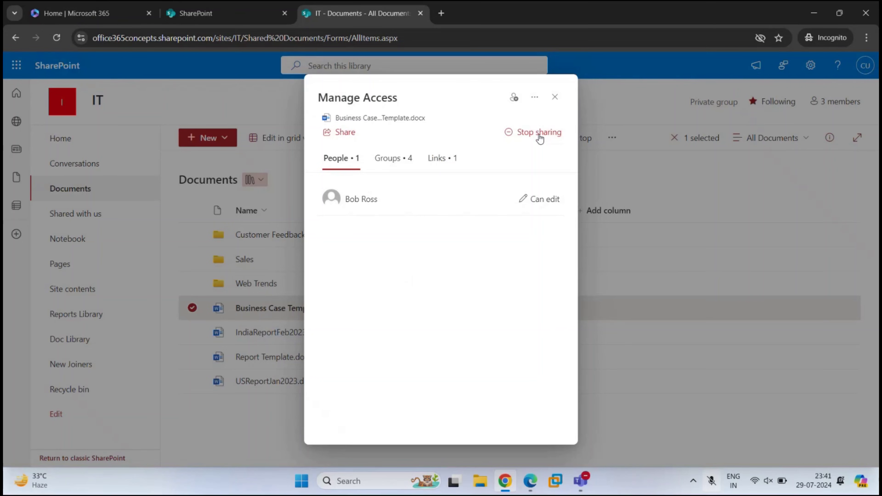
Compare the groups and the individual people that have access to Business Case Template.docx.
click(390, 165)
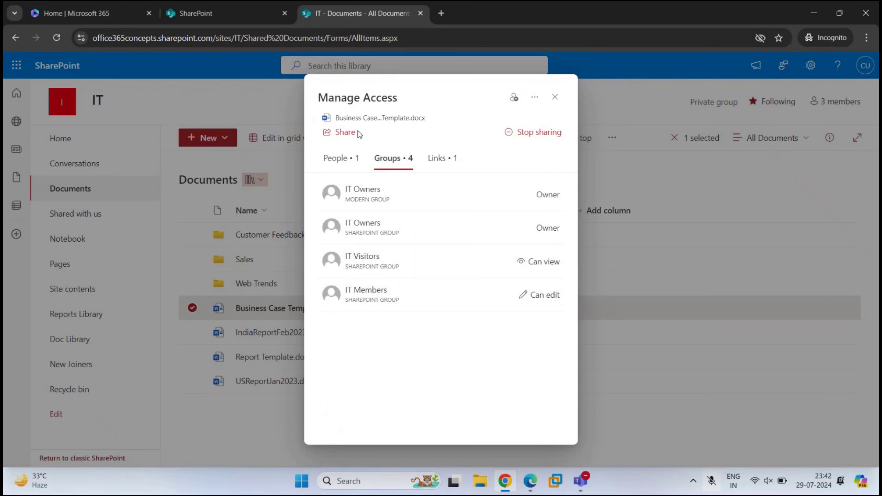
click(338, 159)
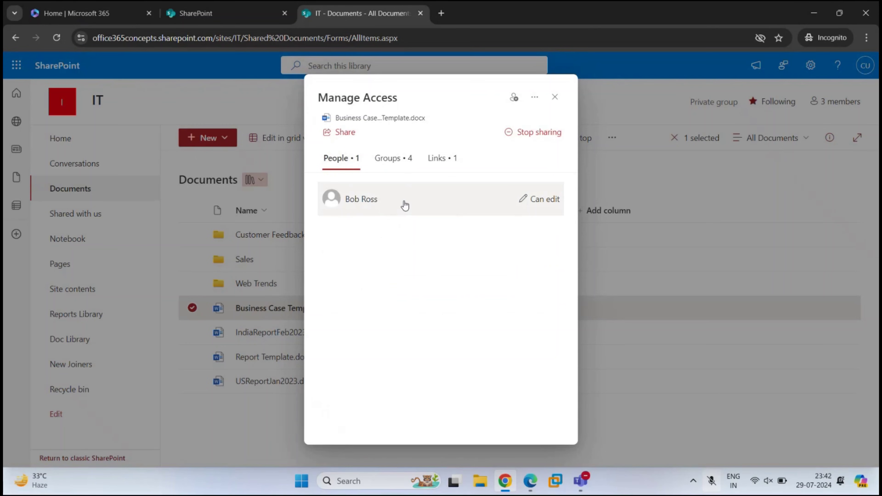
click(399, 160)
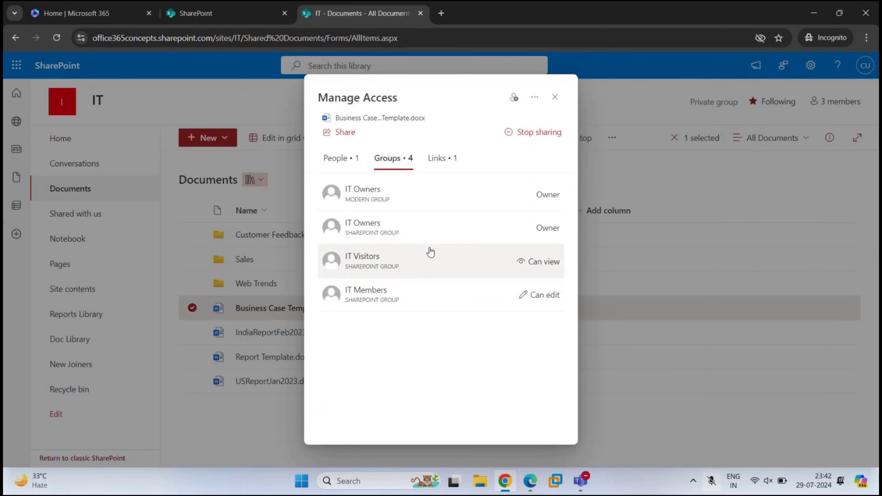
Add Team2 to the people the file's sharing link works for, apply the change and expand the link's recipient list.
click(432, 170)
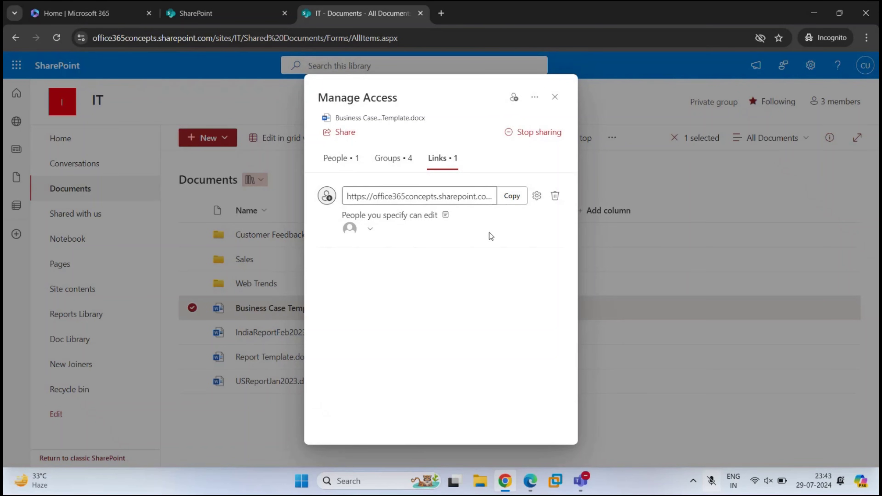
click(523, 196)
click(536, 196)
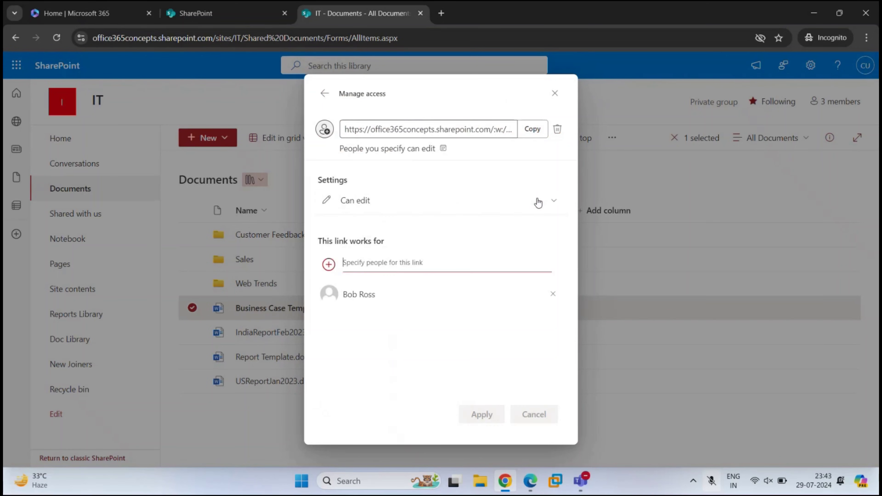
click(379, 268)
text(team2)
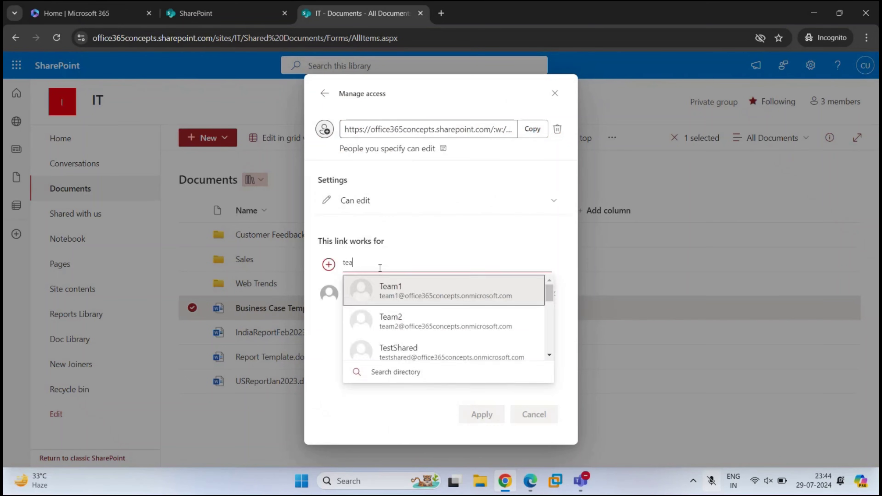
click(390, 286)
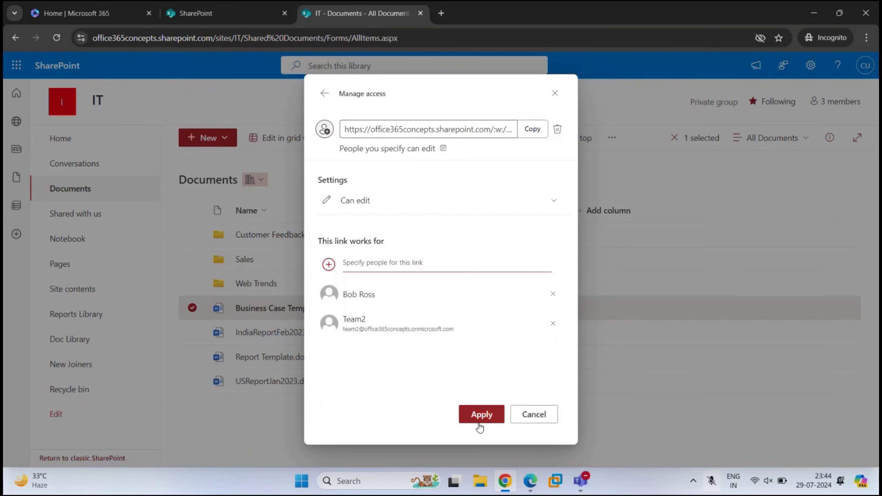
click(481, 415)
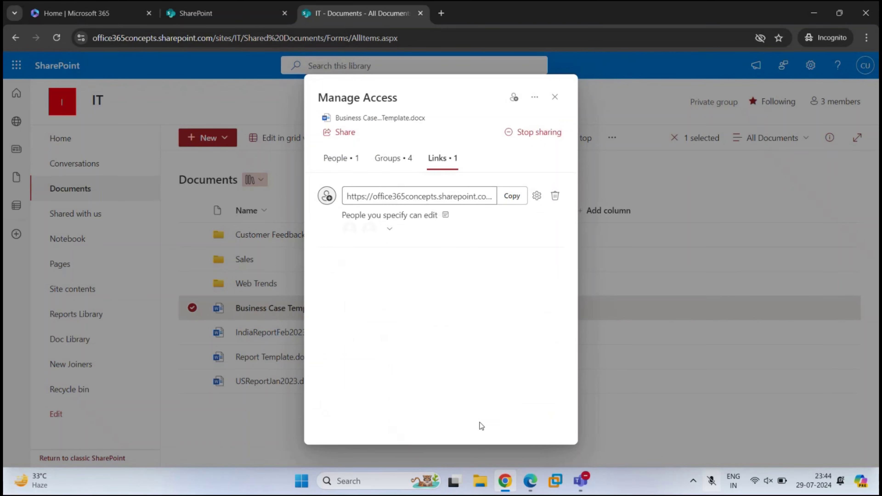
click(388, 229)
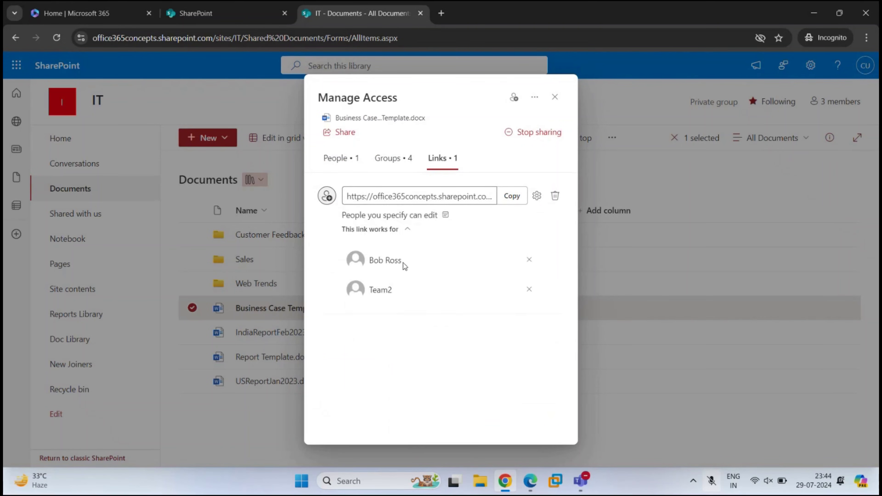